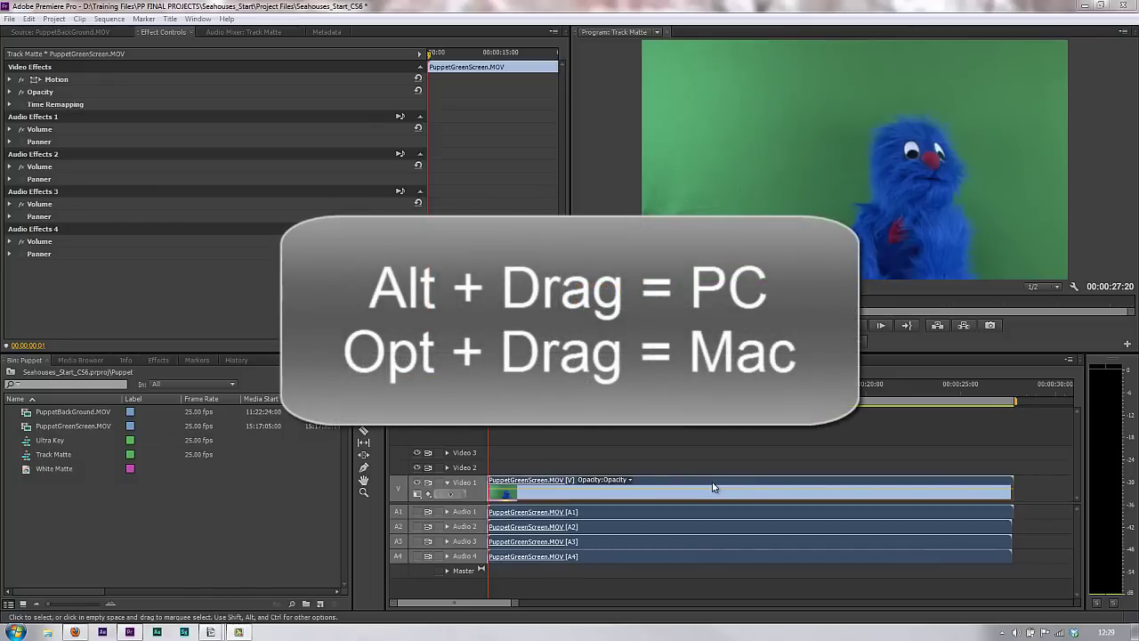
Alt-drag the puppet clip up onto Video 2 and switch off Video 2's track output.
{"action": "left_click_drag", "start_coordinate": [713, 486], "coordinate": [713, 468]}
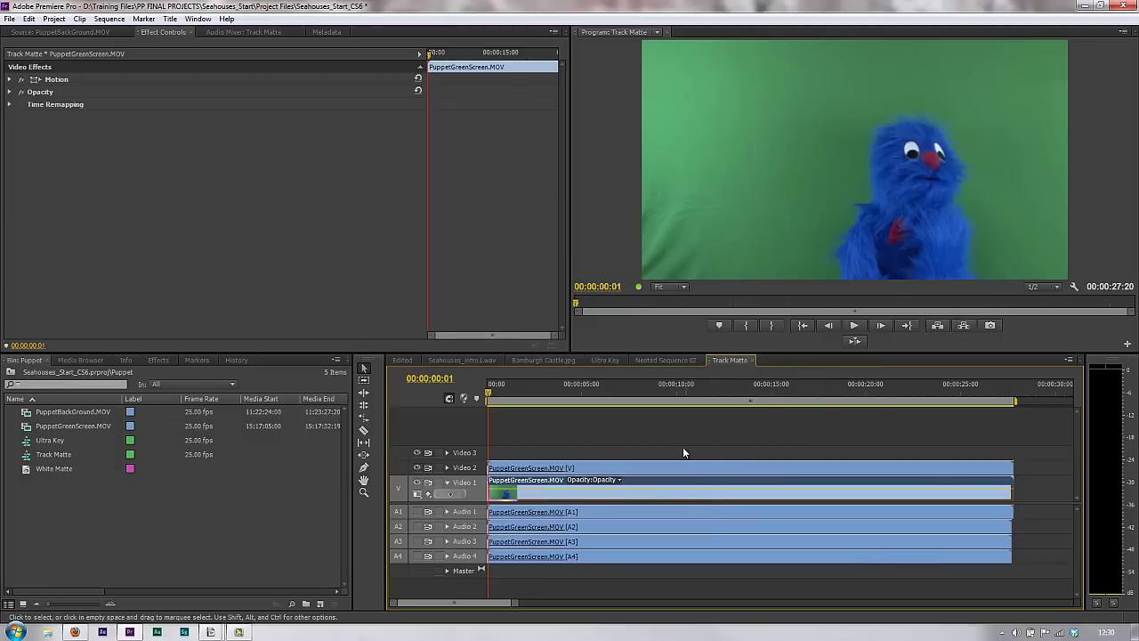
{"action": "left_click", "coordinate": [416, 467]}
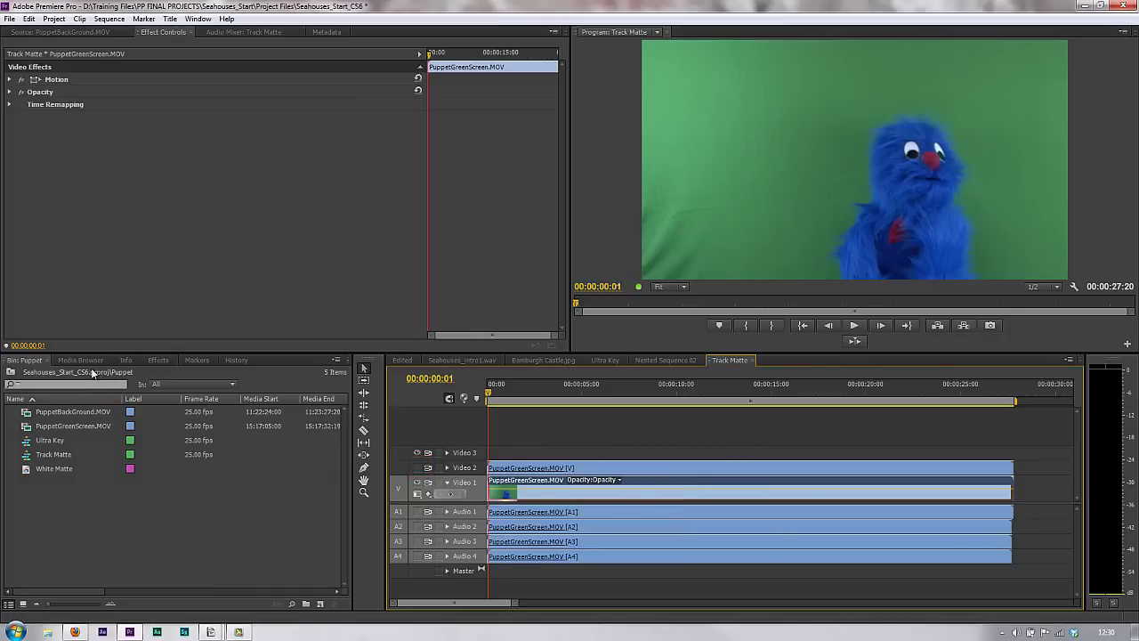
Search the effects for 'mos' and apply Mosaic to the Video 1 puppet clip.
{"action": "left_click", "coordinate": [155, 361]}
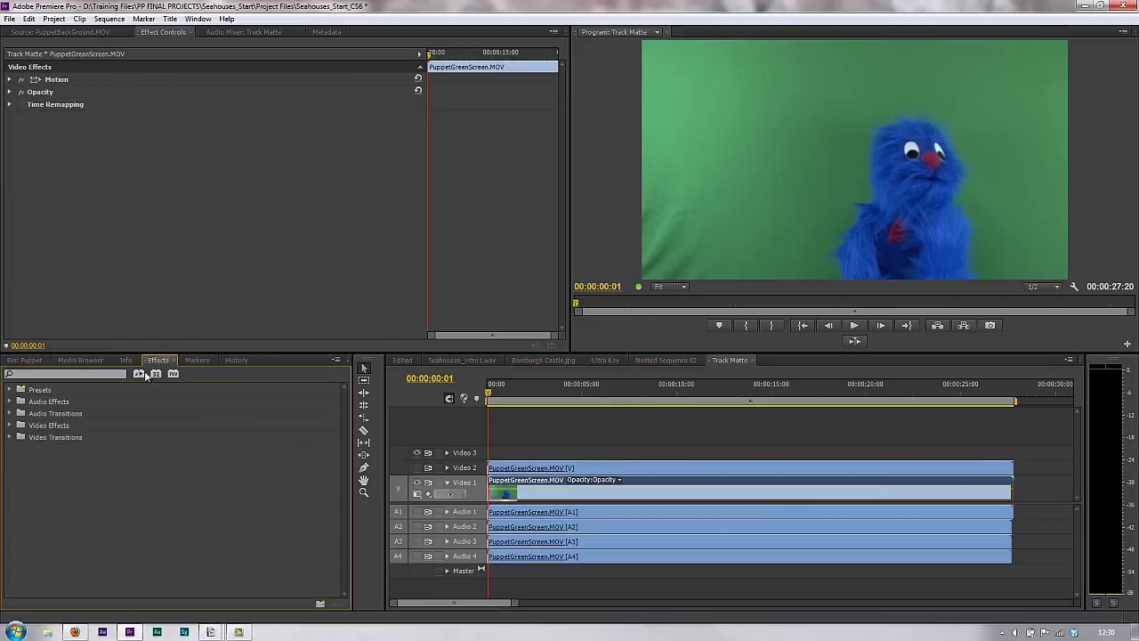
{"action": "left_click", "coordinate": [66, 375]}
{"action": "type", "text": "mos"}
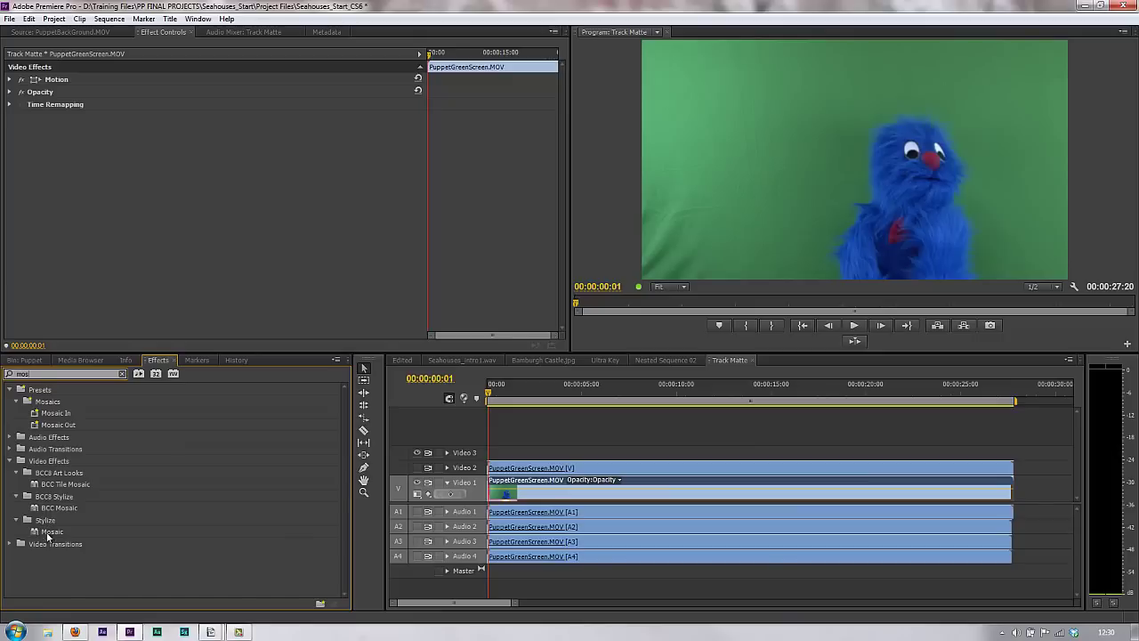
{"action": "left_click", "coordinate": [49, 533]}
{"action": "left_click_drag", "start_coordinate": [49, 533], "coordinate": [635, 488]}
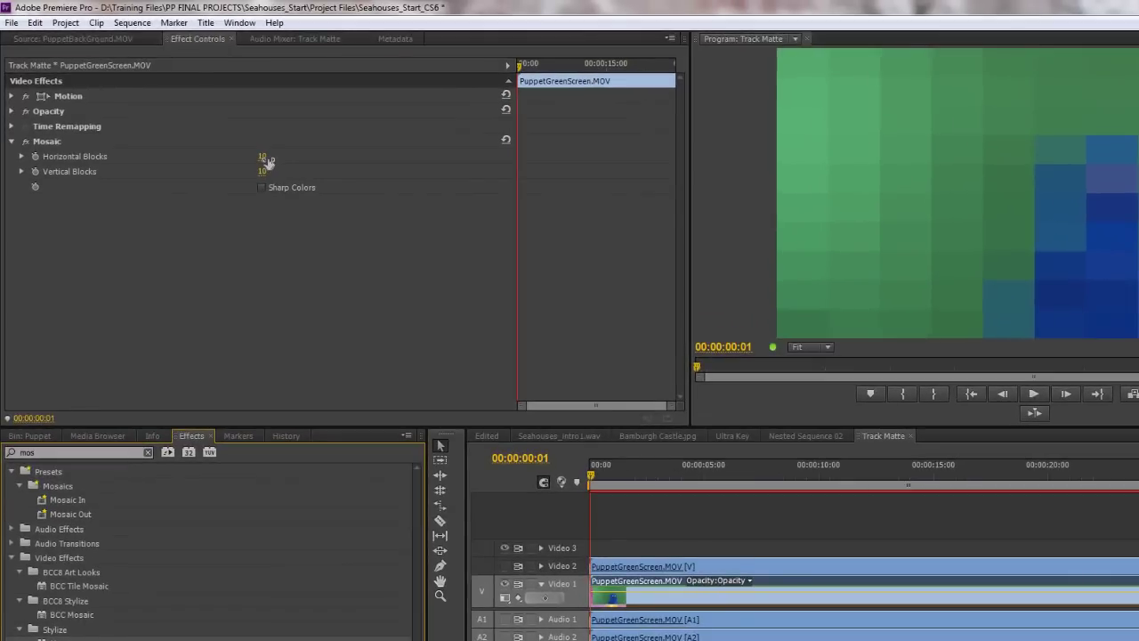
Set Mosaic Horizontal and Vertical Blocks to 30, after first trying 100.
{"action": "left_click", "coordinate": [262, 157]}
{"action": "type", "text": "100"}
{"action": "key", "text": "Return"}
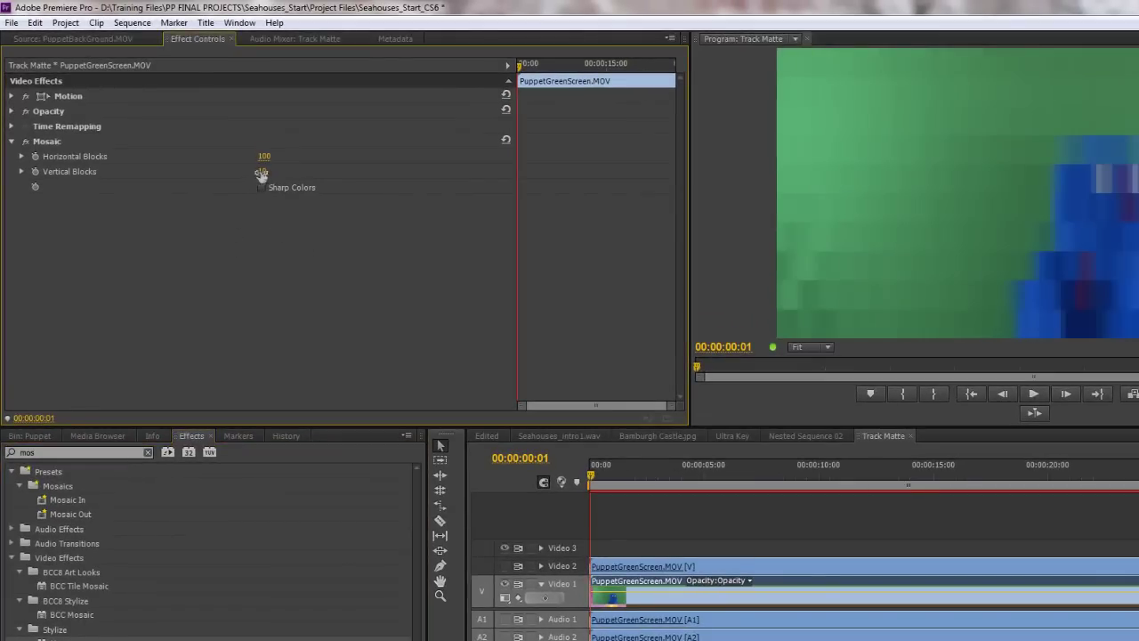
{"action": "left_click", "coordinate": [263, 172]}
{"action": "type", "text": "100"}
{"action": "key", "text": "Return"}
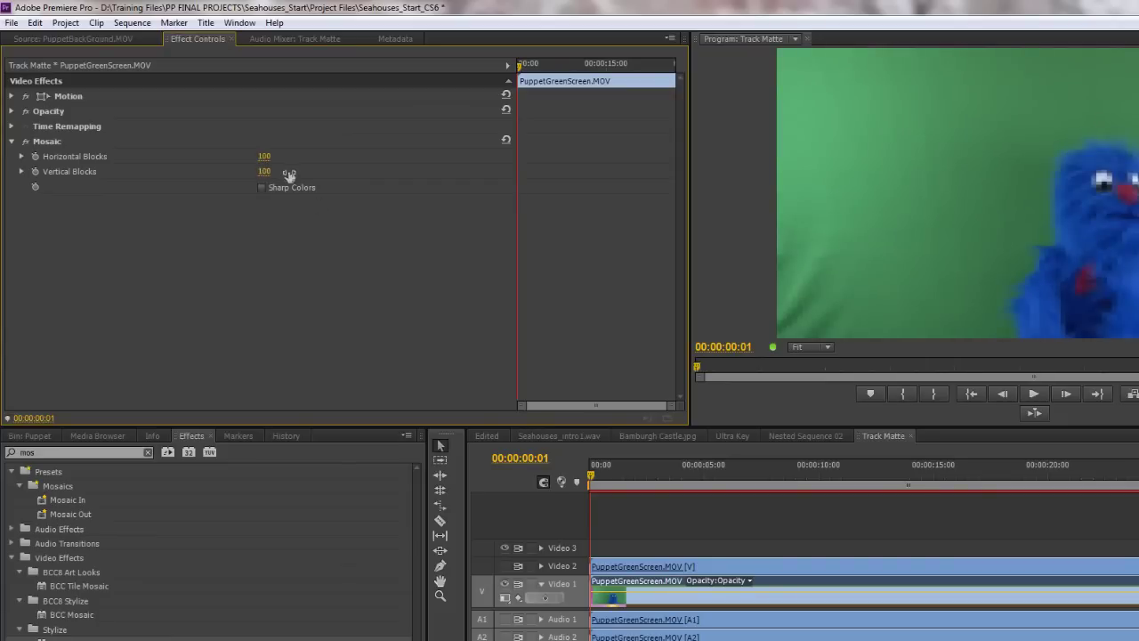
{"action": "left_click", "coordinate": [265, 157]}
{"action": "type", "text": "30"}
{"action": "left_click", "coordinate": [263, 173]}
{"action": "key", "text": "Return"}
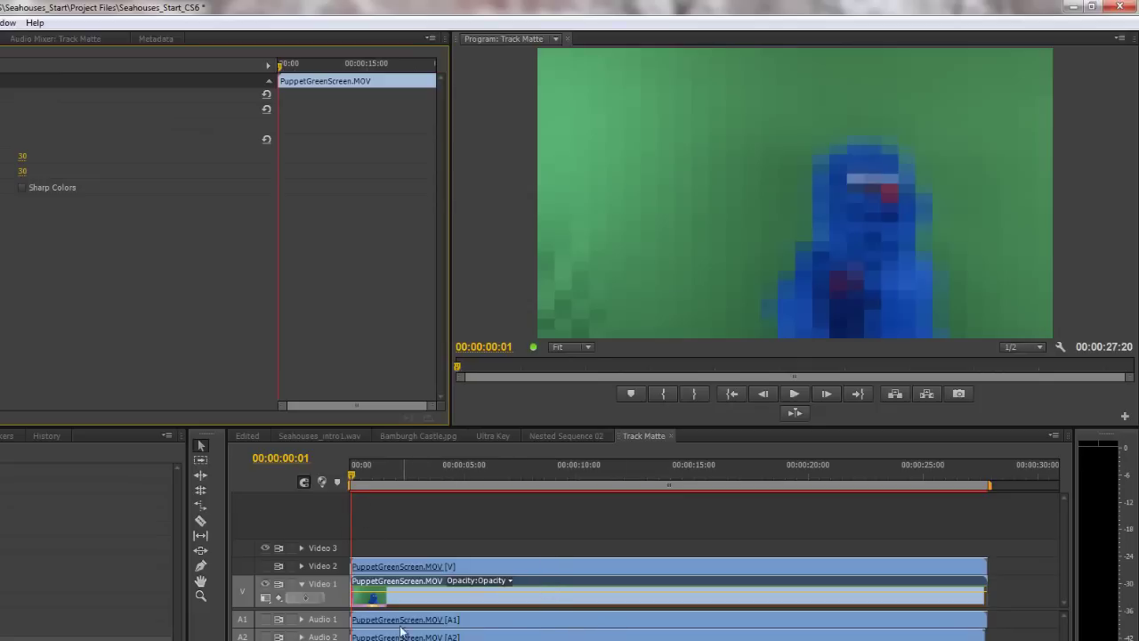
Scrub through the pixelated footage to near the end, then back to 00:00:00:00.
{"action": "left_click_drag", "start_coordinate": [445, 480], "coordinate": [879, 506]}
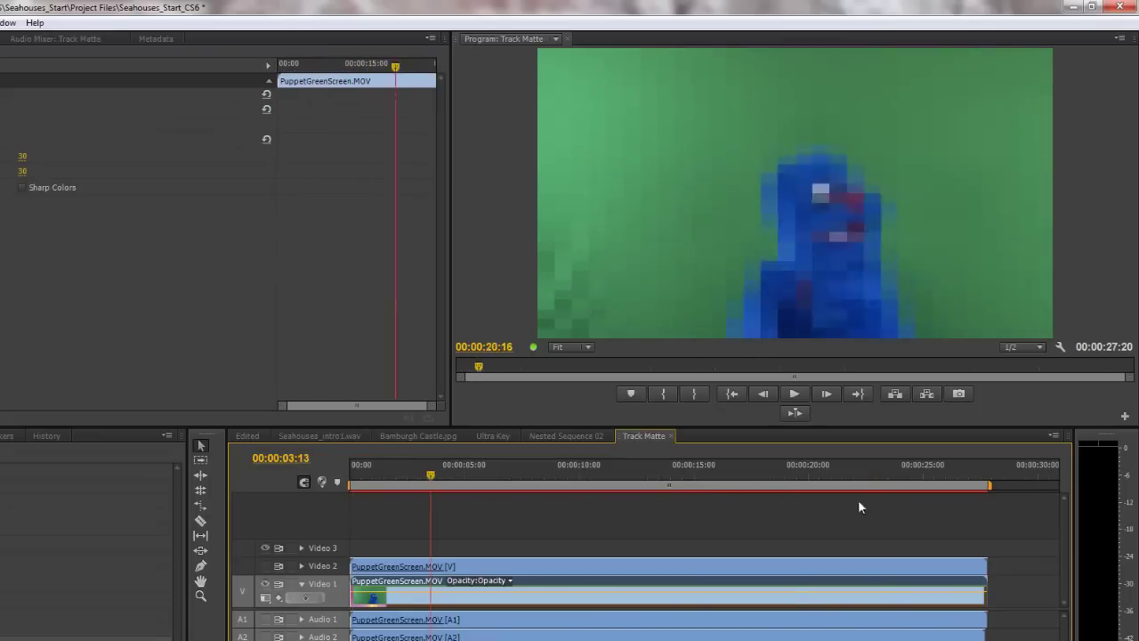
{"action": "left_click", "coordinate": [963, 502]}
{"action": "left_click_drag", "start_coordinate": [964, 502], "coordinate": [422, 542]}
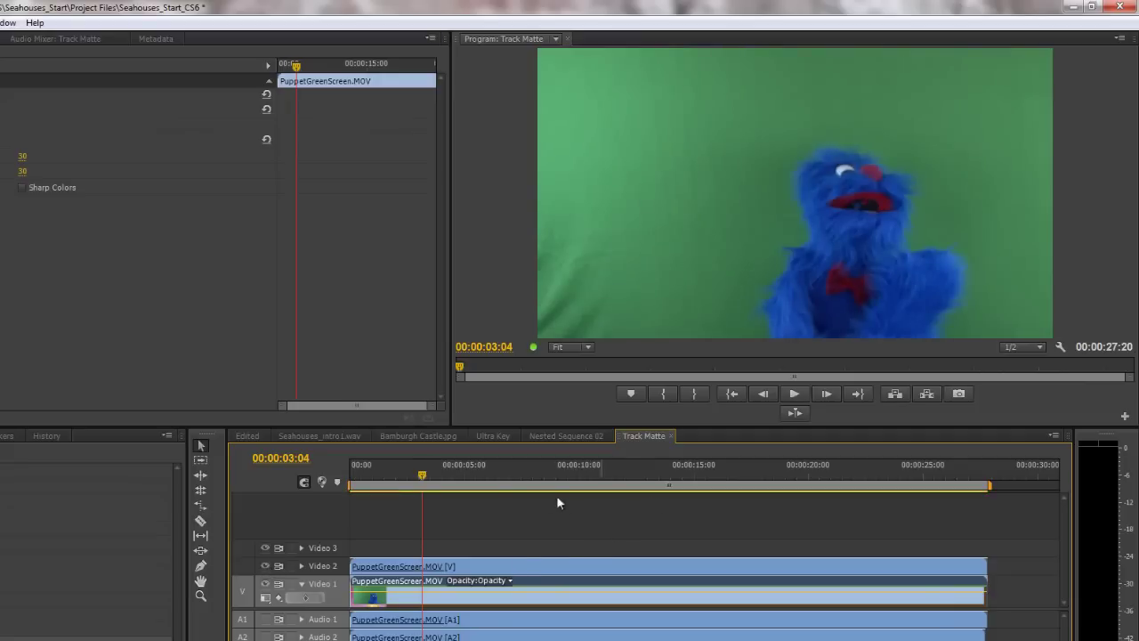
{"action": "left_click_drag", "start_coordinate": [407, 480], "coordinate": [345, 482]}
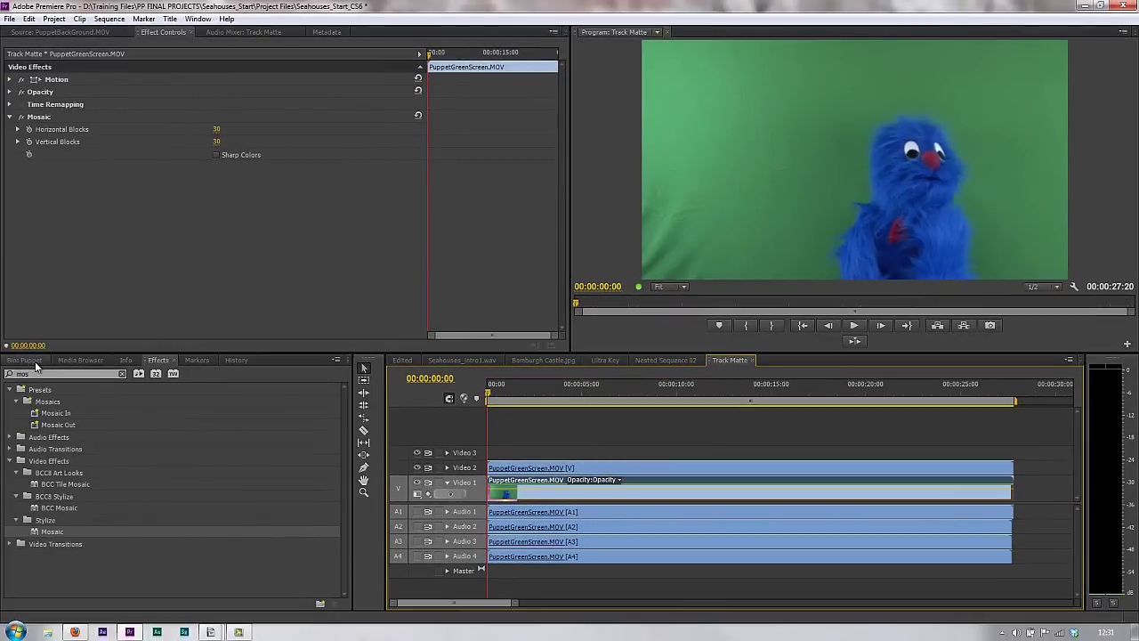
Create a 1920×1080 Black Video item and lay it across the full puppet clip on Video 3.
{"action": "left_click", "coordinate": [34, 360]}
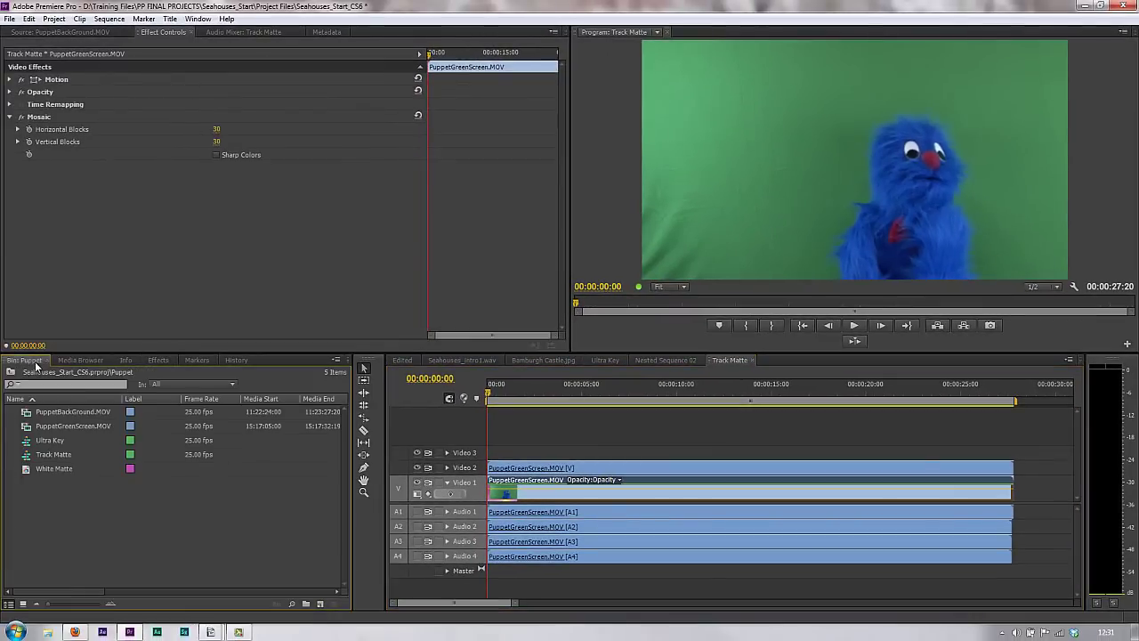
{"action": "left_click", "coordinate": [50, 468]}
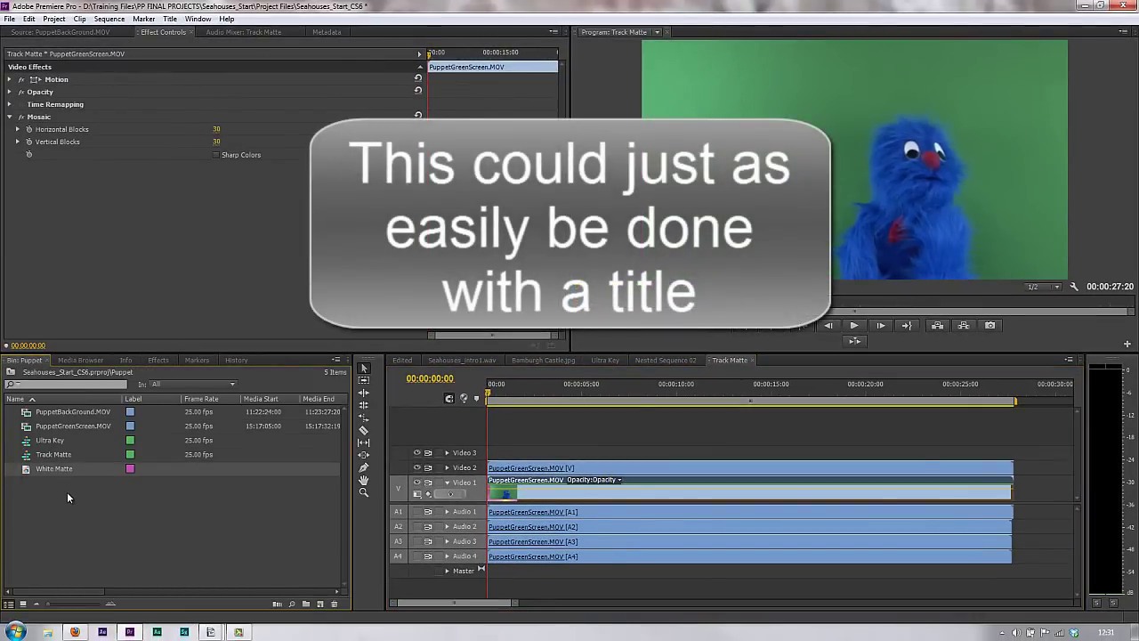
{"action": "left_click", "coordinate": [318, 605]}
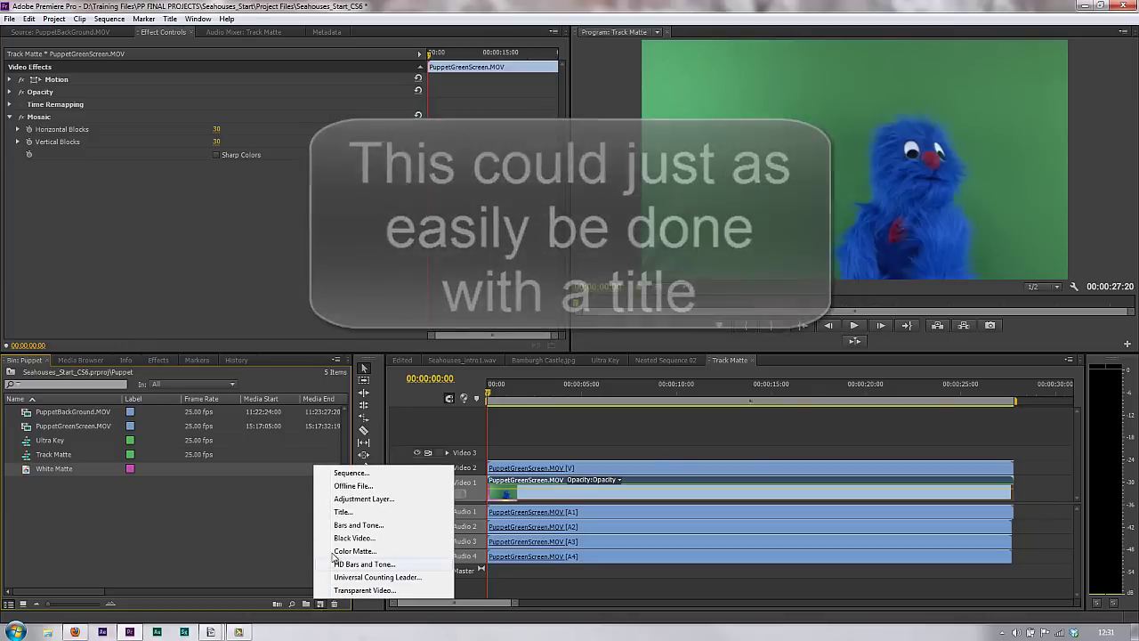
{"action": "left_click", "coordinate": [352, 537]}
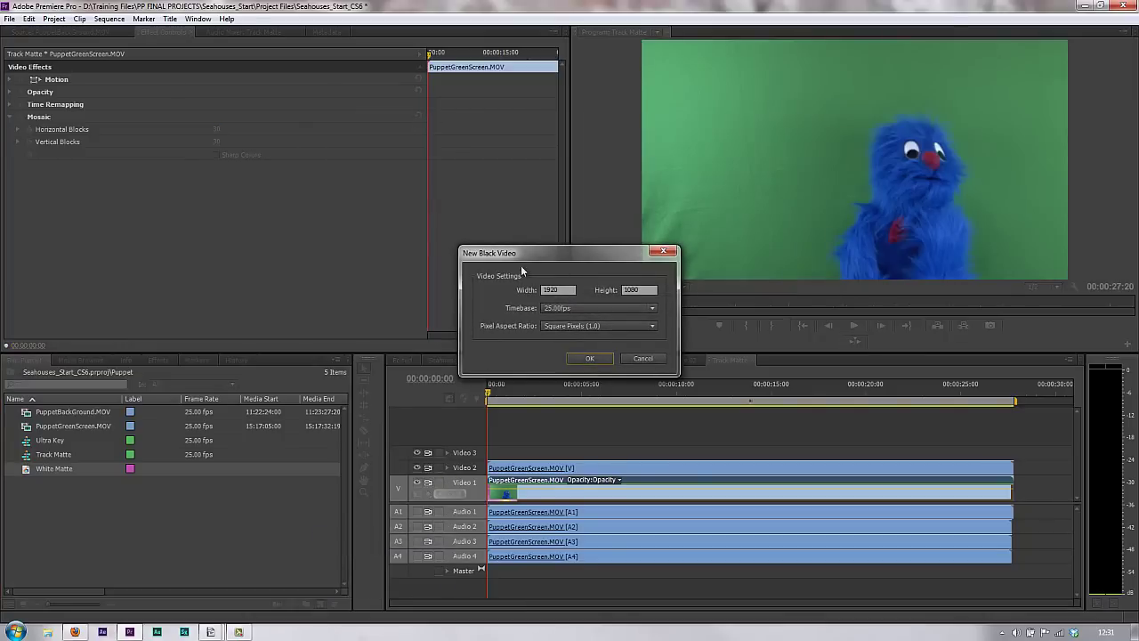
{"action": "left_click", "coordinate": [598, 361]}
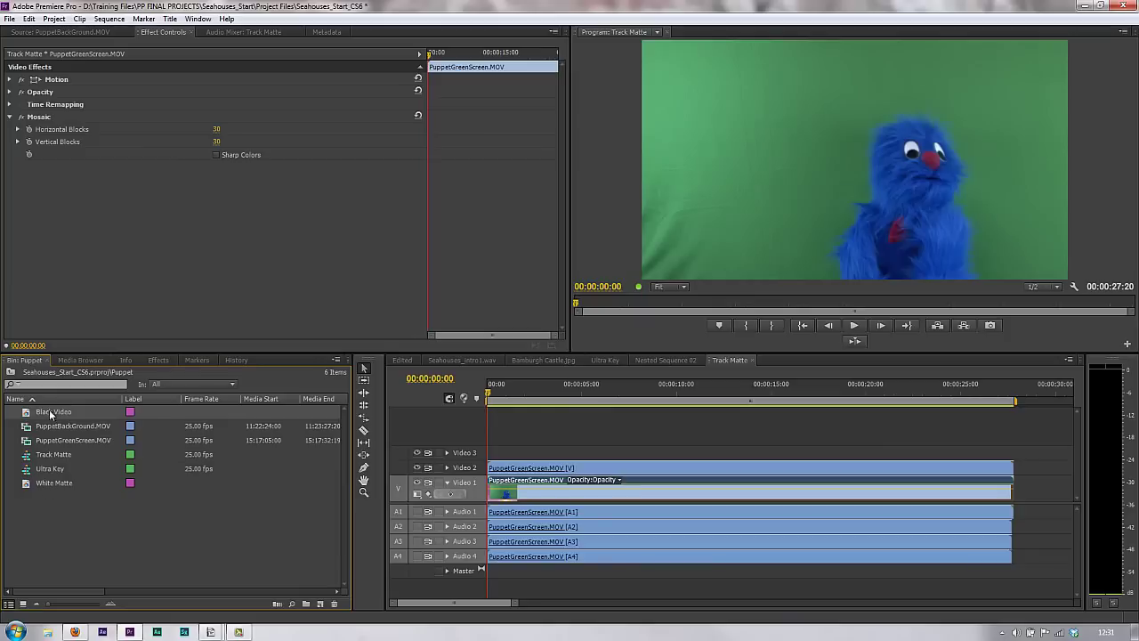
{"action": "left_click_drag", "start_coordinate": [425, 413], "coordinate": [496, 452]}
{"action": "left_click_drag", "start_coordinate": [597, 452], "coordinate": [1012, 447]}
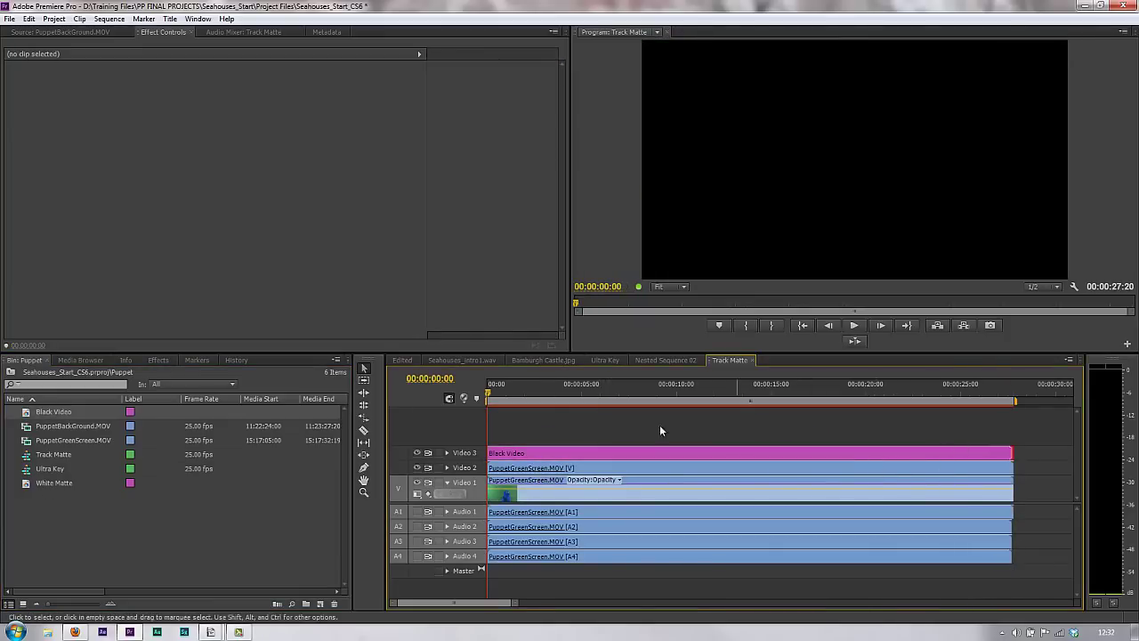
Select the Black Video clip and drag its Opacity down to about 36%.
{"action": "left_click", "coordinate": [561, 454]}
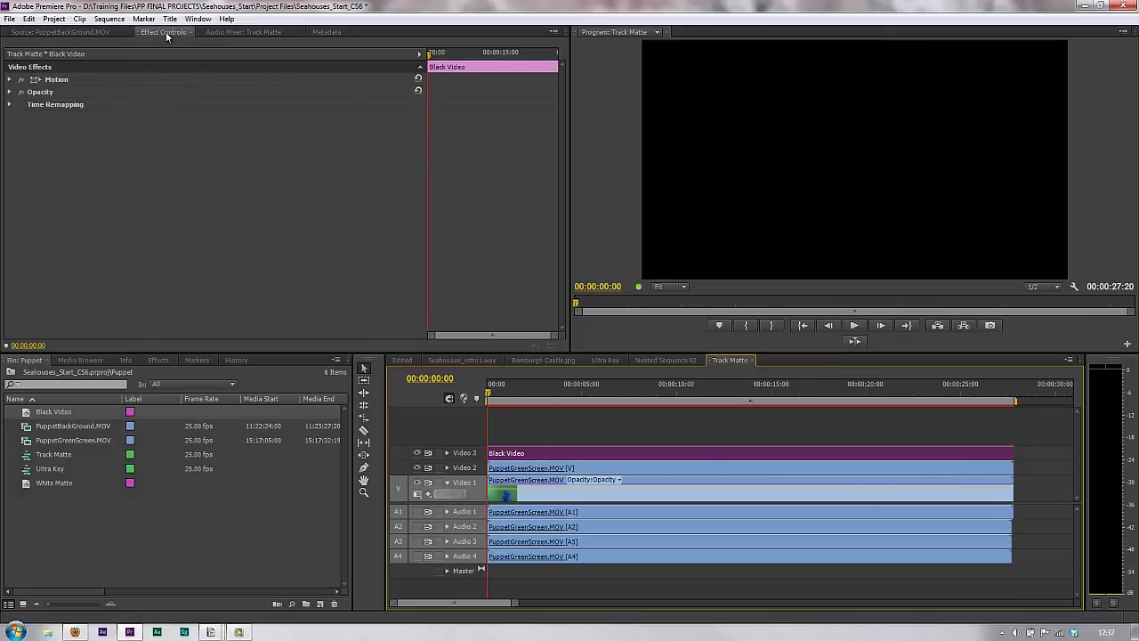
{"action": "left_click", "coordinate": [9, 92]}
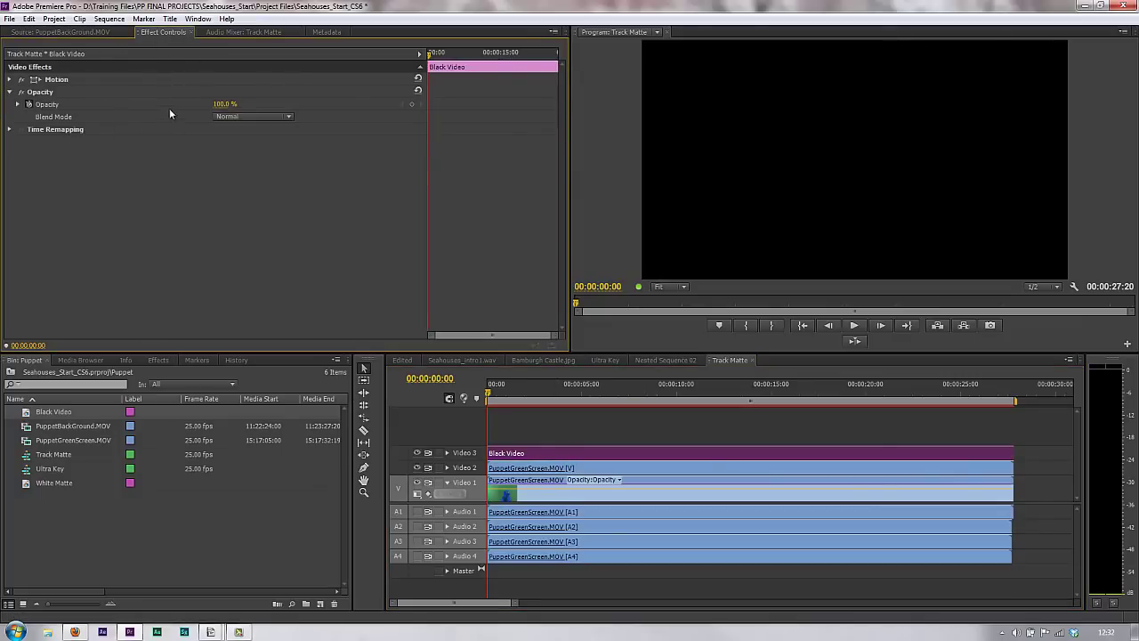
{"action": "left_click_drag", "start_coordinate": [220, 104], "coordinate": [181, 109]}
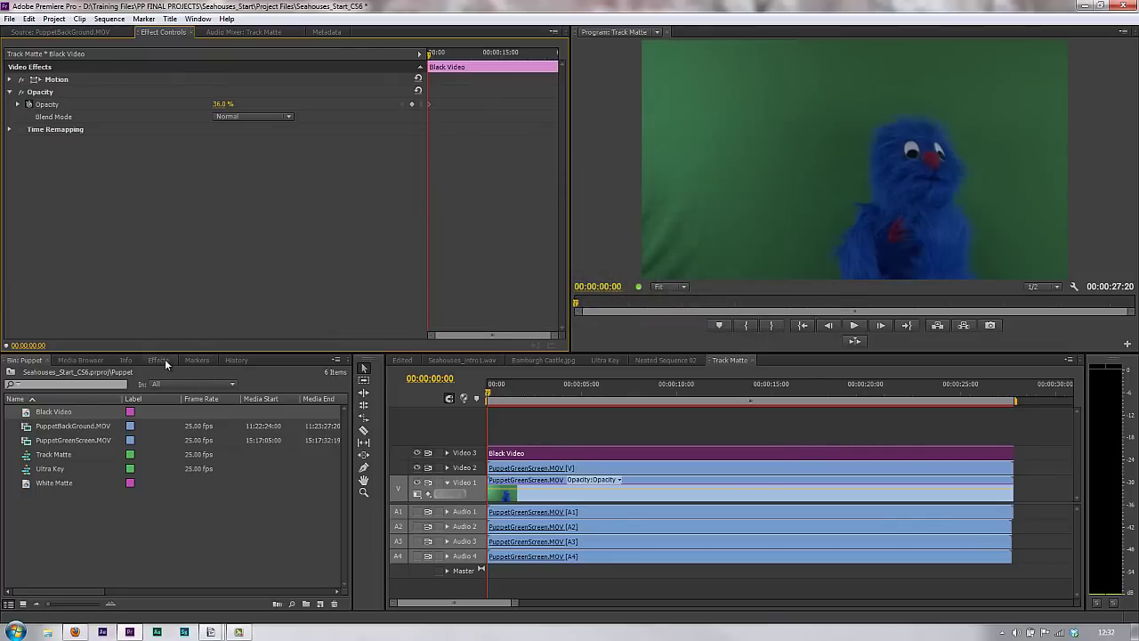
Search the effects for 'circle' and drop the Circle effect onto the Black Video clip.
{"action": "left_click", "coordinate": [157, 360]}
{"action": "left_click", "coordinate": [69, 373]}
{"action": "type", "text": "mos"}
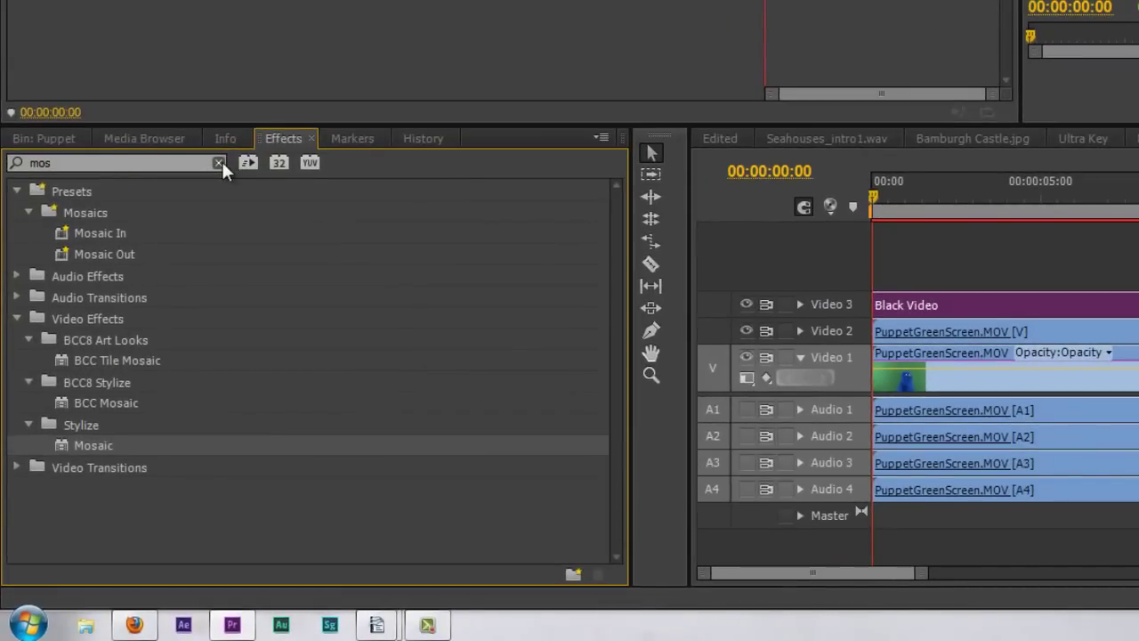
{"action": "left_click", "coordinate": [219, 163]}
{"action": "type", "text": "ci"}
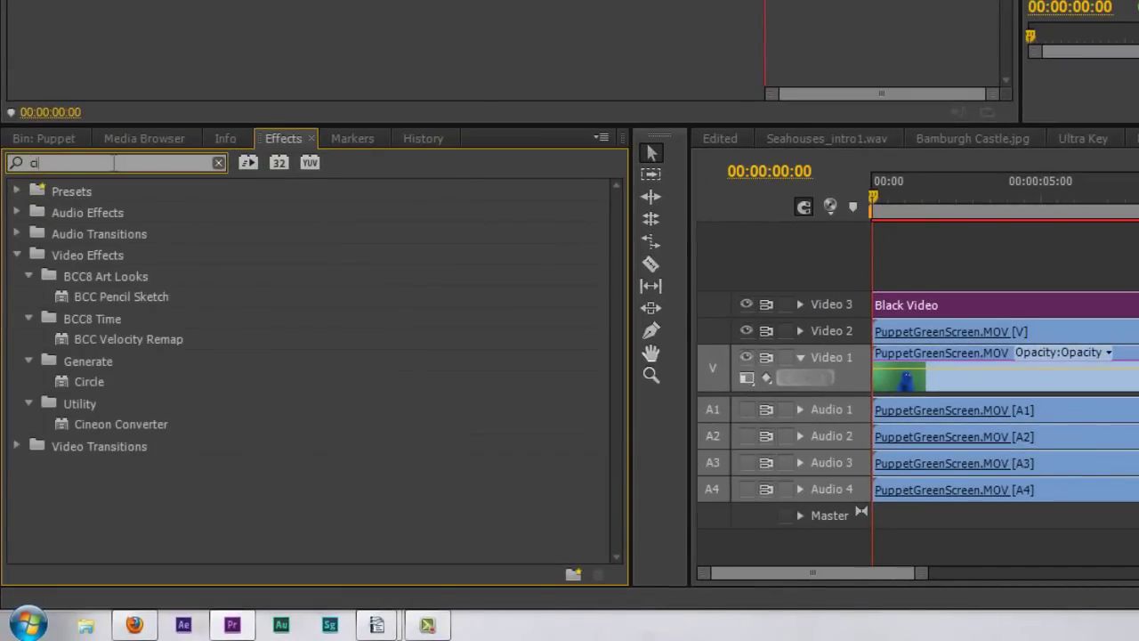
{"action": "type", "text": "rcle"}
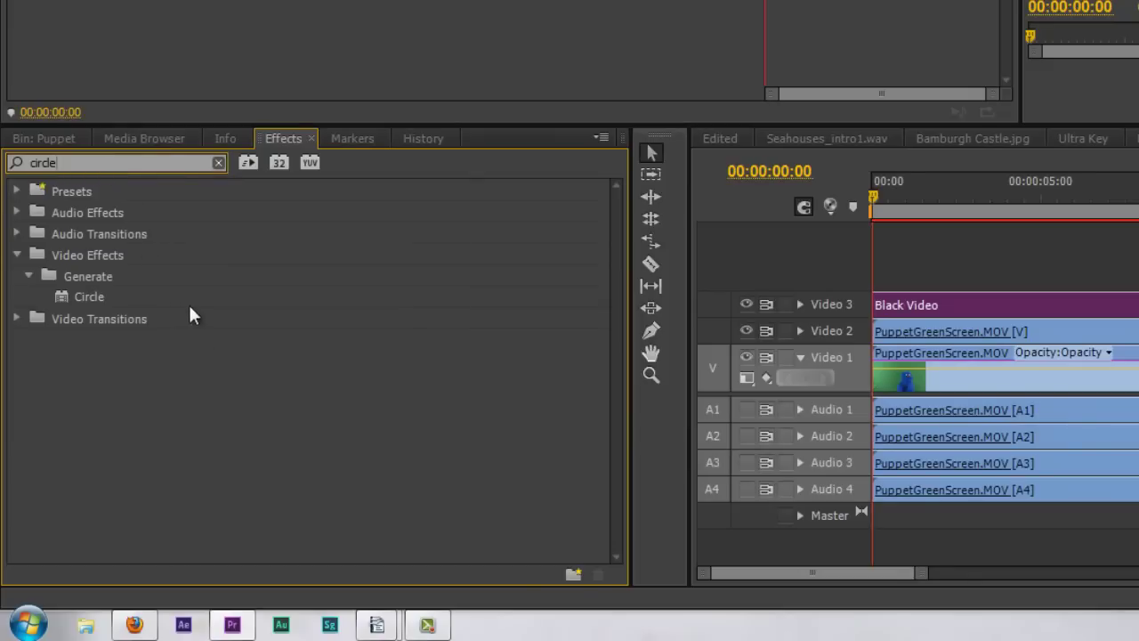
{"action": "left_click", "coordinate": [90, 295]}
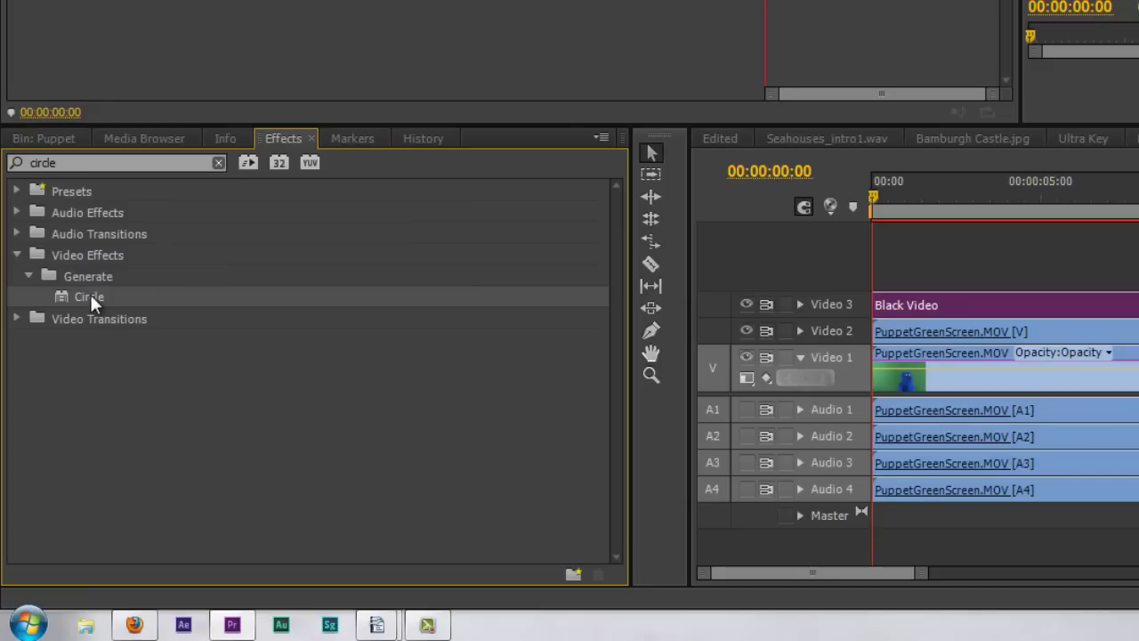
{"action": "left_click_drag", "start_coordinate": [90, 295], "coordinate": [971, 308]}
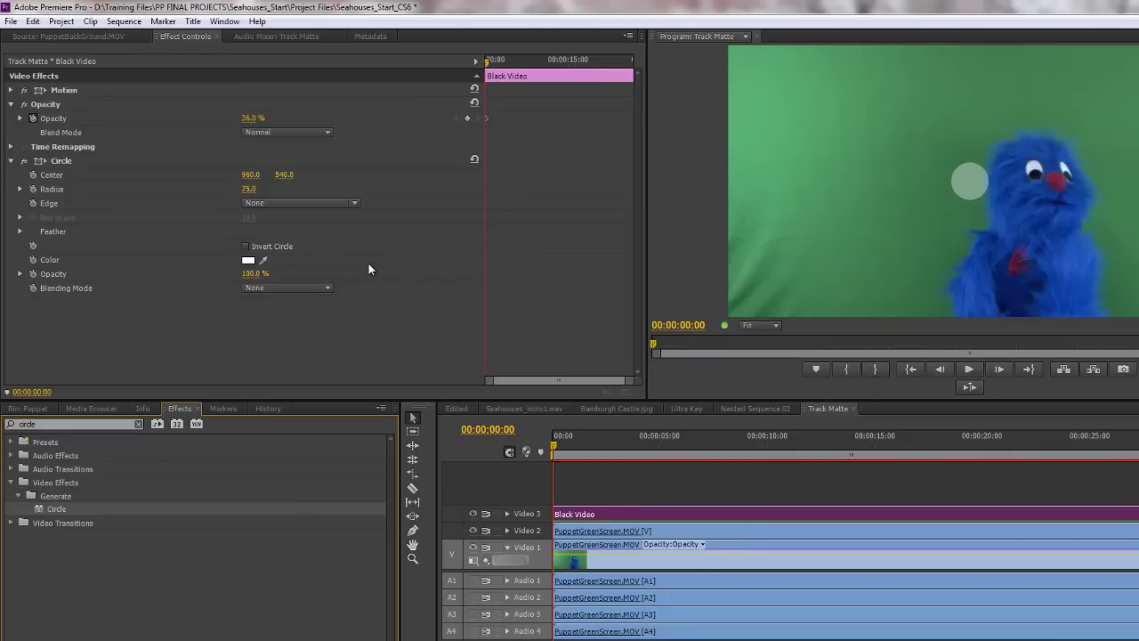
Raise Black Video opacity to 82% and place the circle at 1249, 546 with radius 186.
{"action": "left_click_drag", "start_coordinate": [252, 118], "coordinate": [280, 123]}
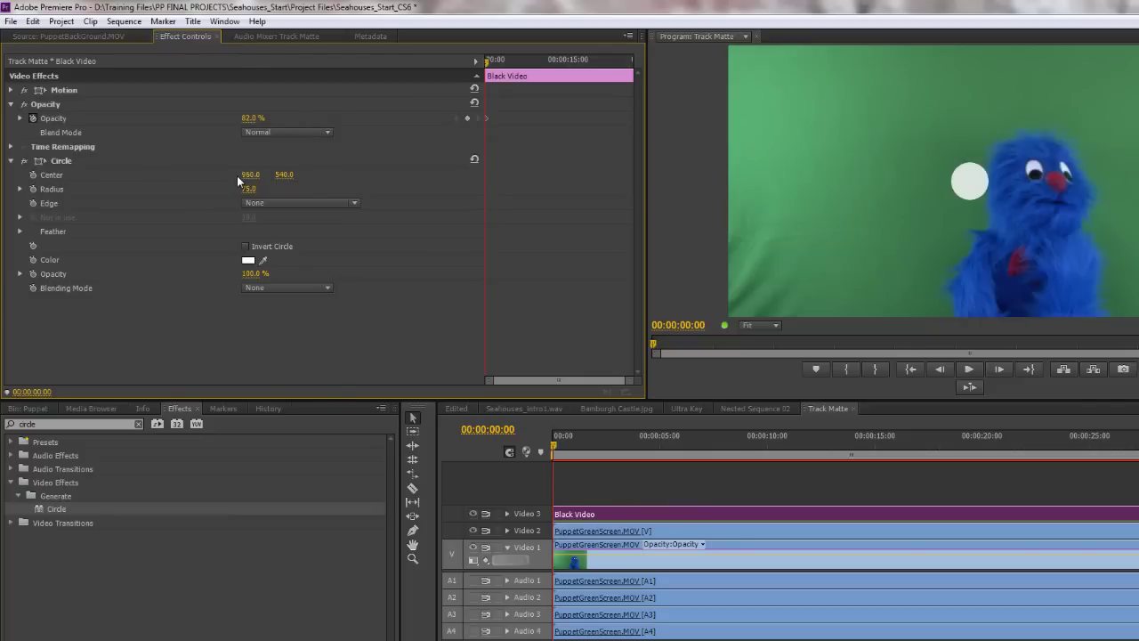
{"action": "left_click_drag", "start_coordinate": [245, 176], "coordinate": [464, 177]}
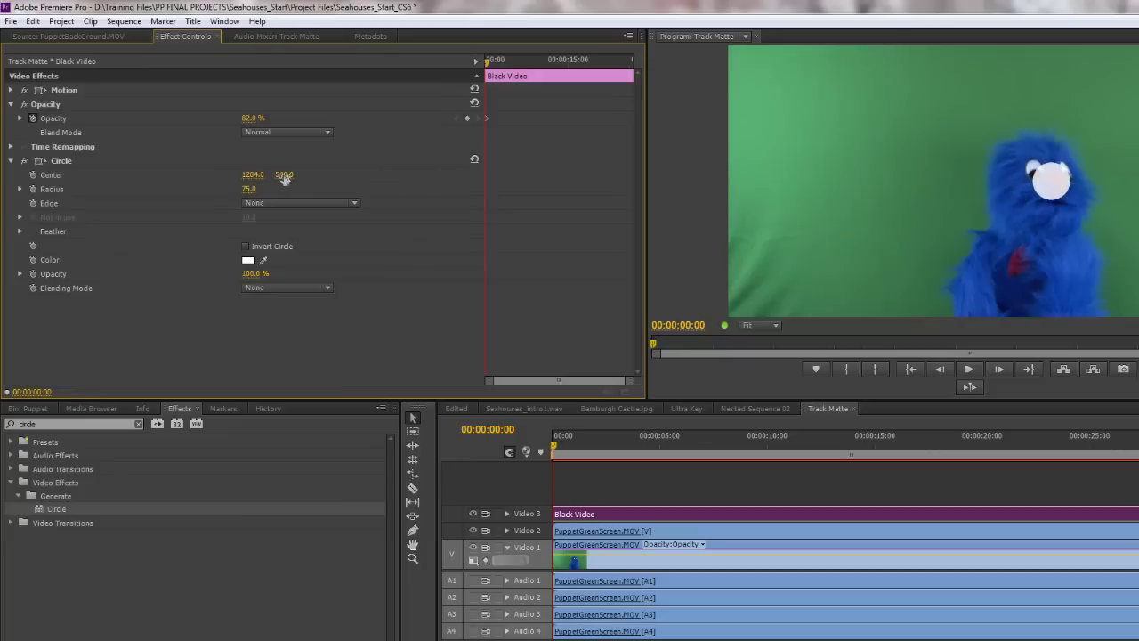
{"action": "left_click_drag", "start_coordinate": [283, 175], "coordinate": [308, 193]}
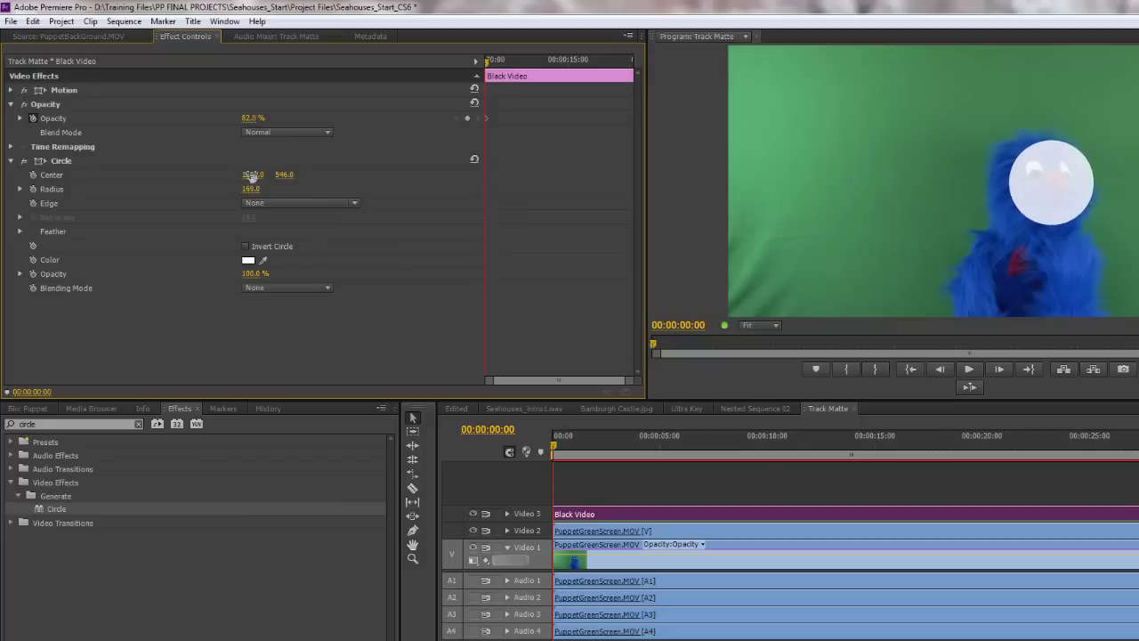
{"action": "left_click_drag", "start_coordinate": [241, 175], "coordinate": [277, 193]}
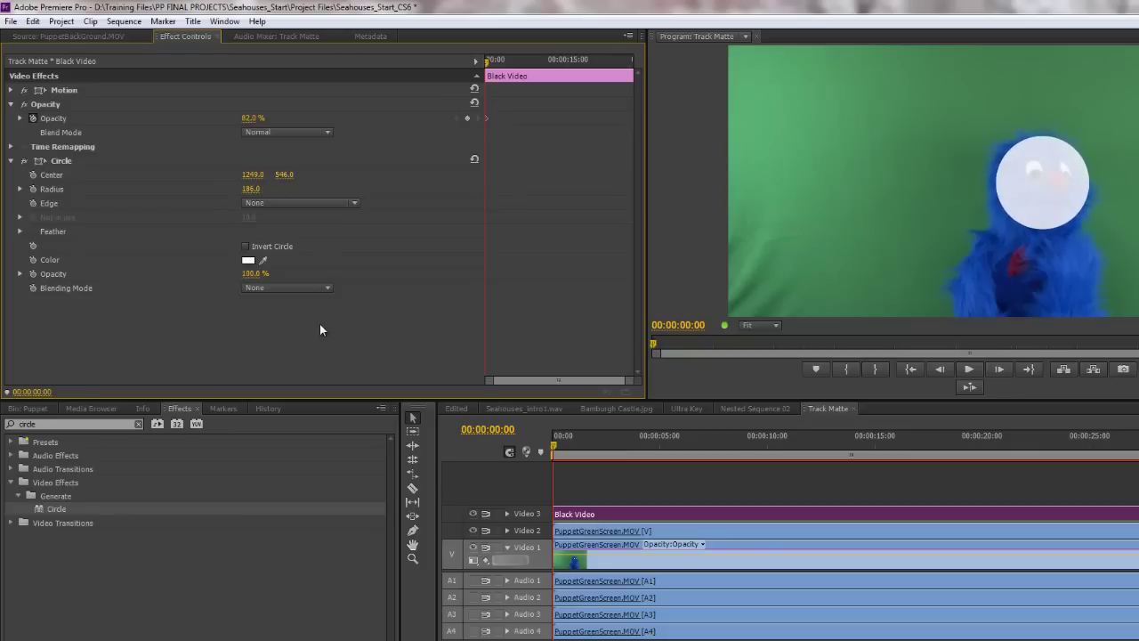
Keyframe Circle Center, moving it left to X 1194 at 3:16 and X 1109 at 6:14.
{"action": "left_click", "coordinate": [33, 176]}
{"action": "left_click", "coordinate": [476, 64]}
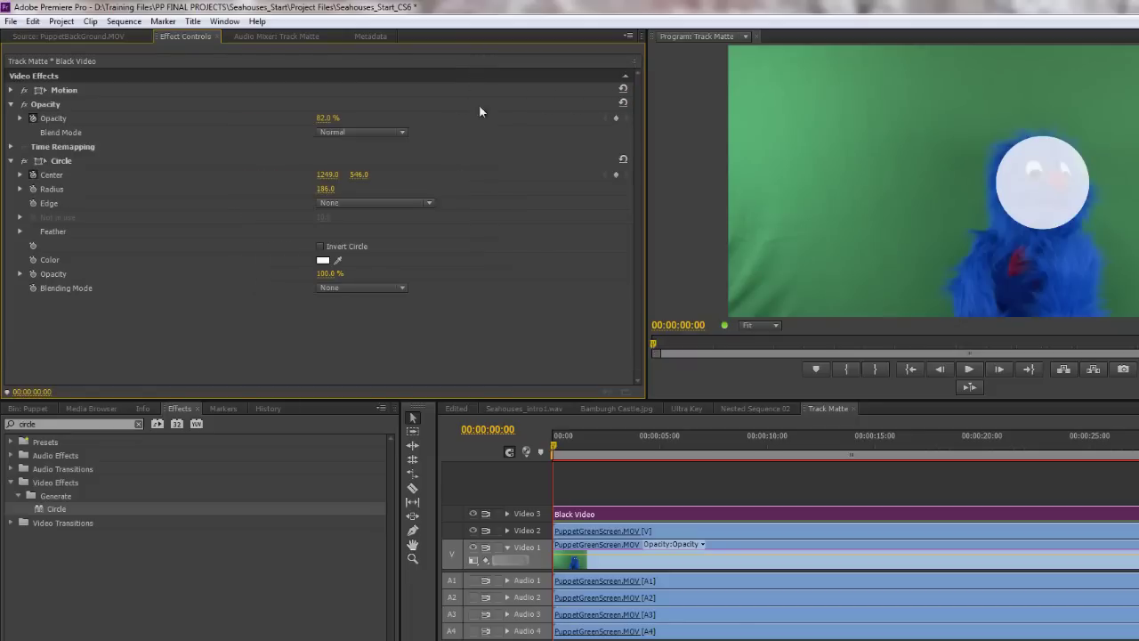
{"action": "left_click", "coordinate": [632, 63]}
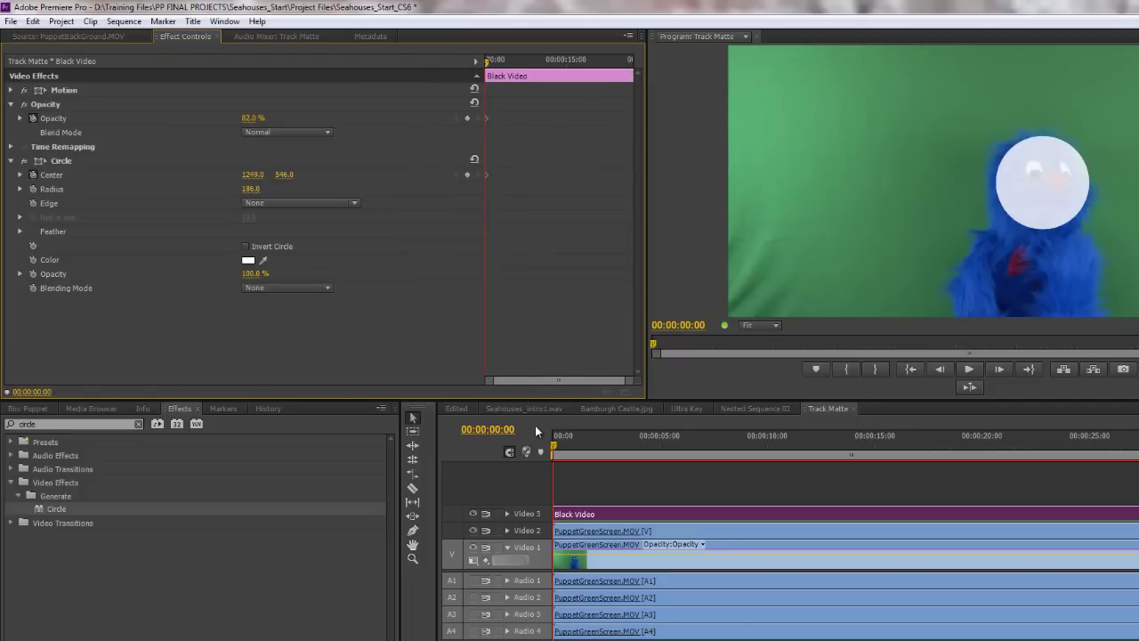
{"action": "left_click", "coordinate": [557, 451]}
{"action": "left_click_drag", "start_coordinate": [557, 450], "coordinate": [632, 444]}
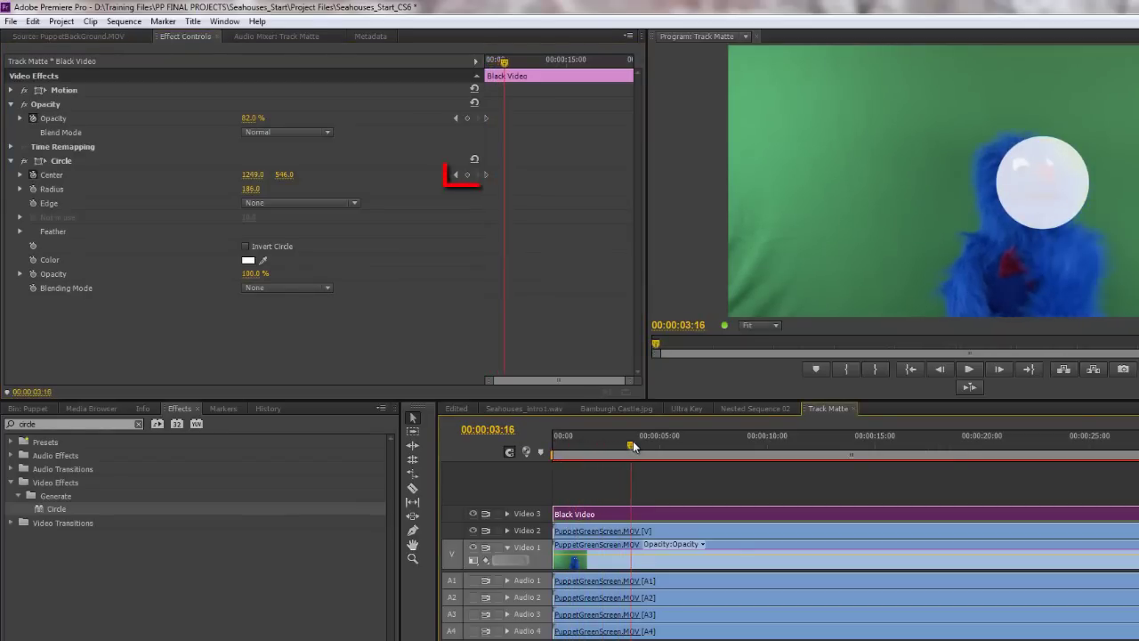
{"action": "left_click_drag", "start_coordinate": [254, 178], "coordinate": [216, 179]}
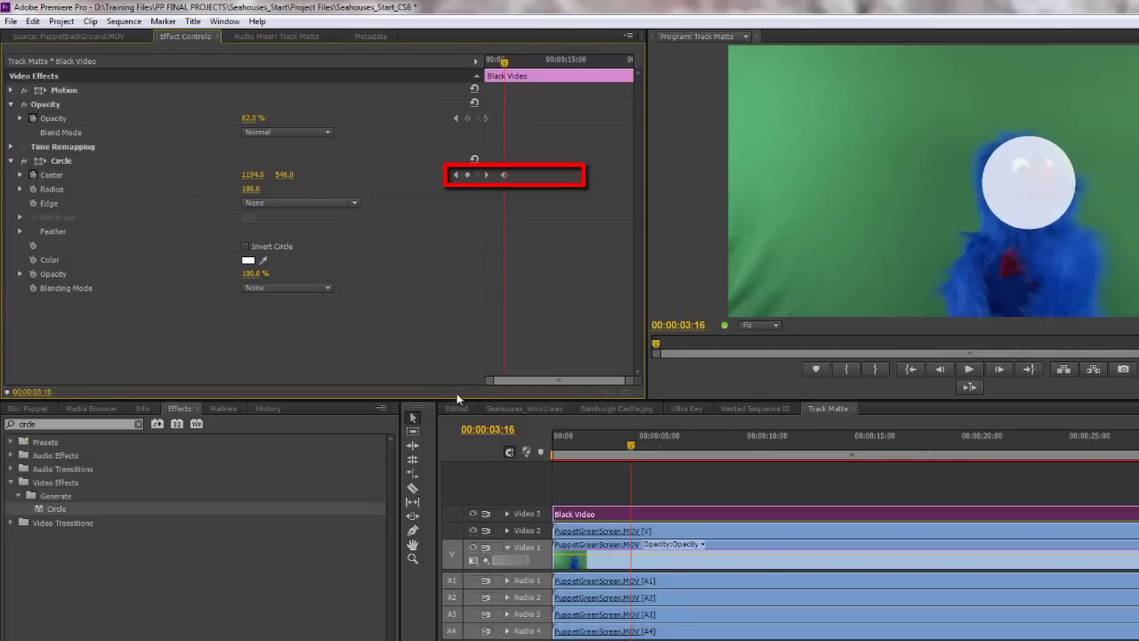
{"action": "left_click_drag", "start_coordinate": [632, 447], "coordinate": [693, 447]}
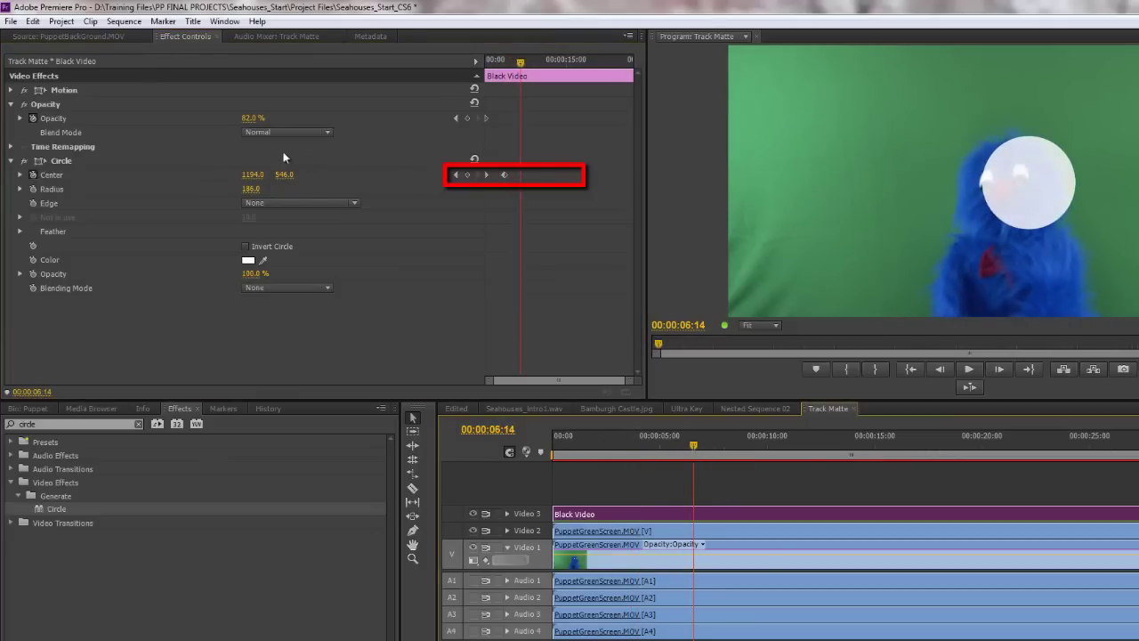
{"action": "left_click_drag", "start_coordinate": [252, 178], "coordinate": [193, 180]}
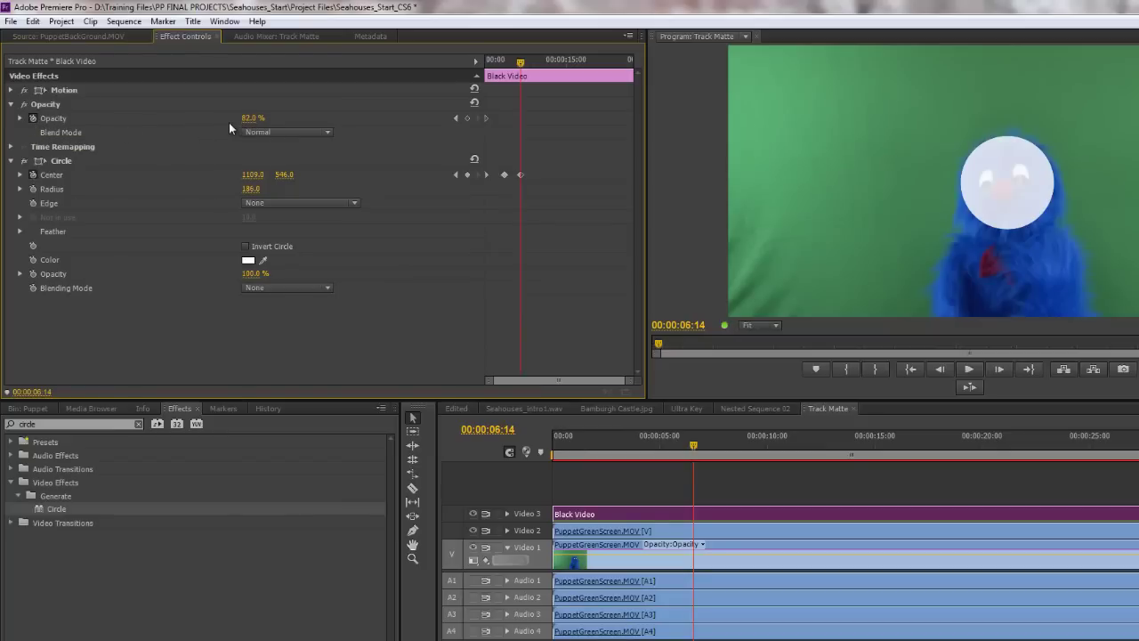
Delete the opacity keyframes and set the Black Video clip's opacity to 100%.
{"action": "left_click", "coordinate": [32, 120]}
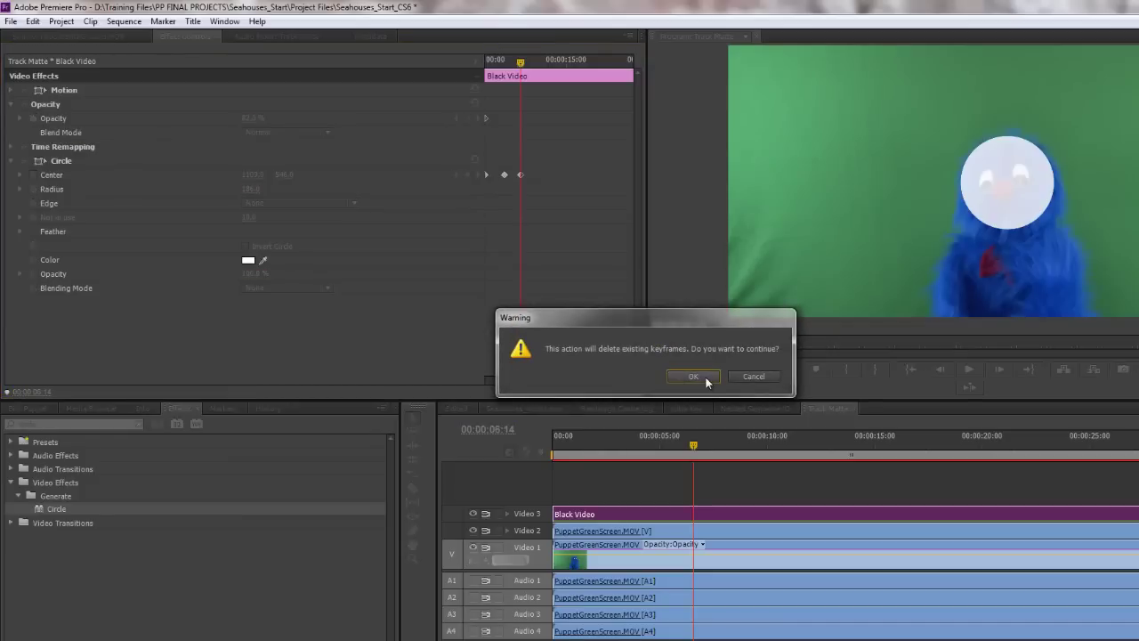
{"action": "left_click", "coordinate": [693, 376]}
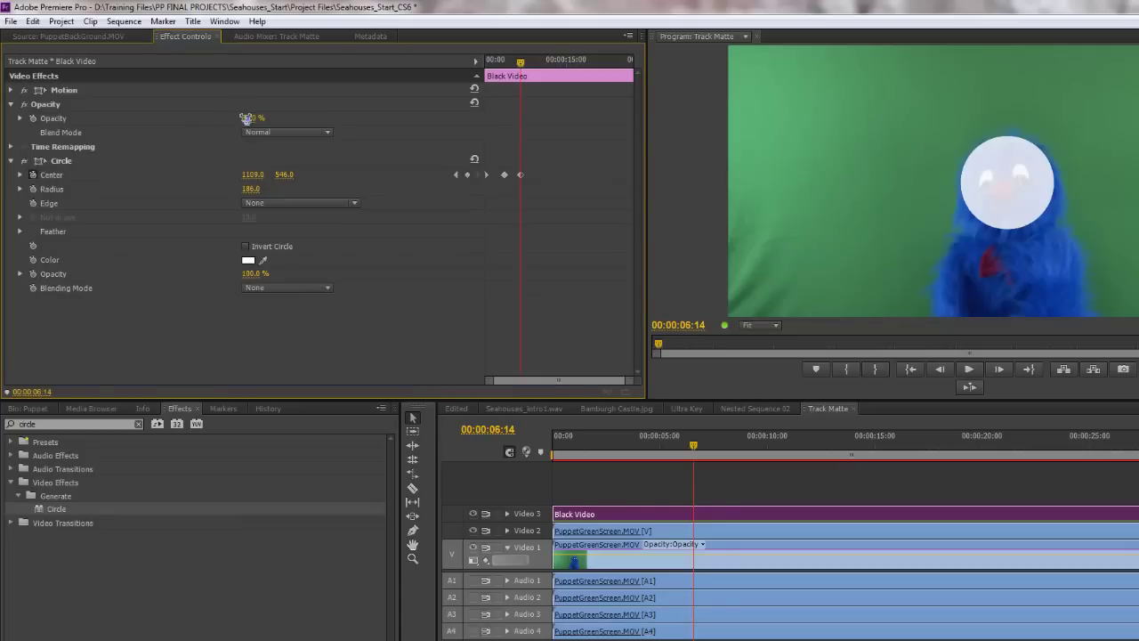
{"action": "left_click_drag", "start_coordinate": [249, 116], "coordinate": [397, 116]}
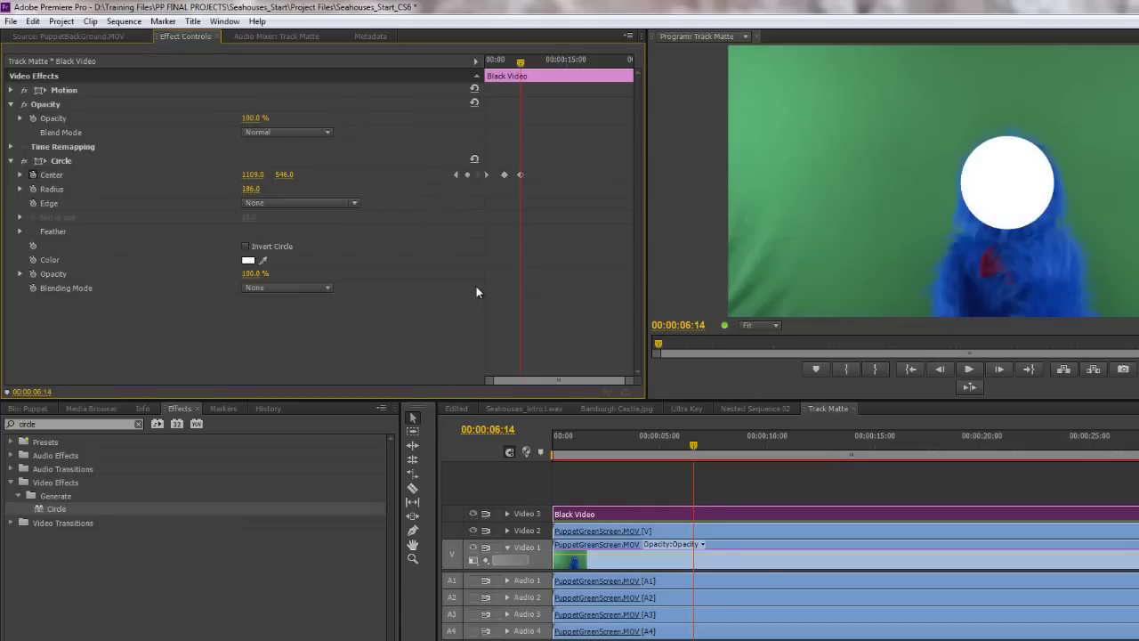
Return the playhead to the start and play back to check the circle tracking.
{"action": "left_click", "coordinate": [692, 448]}
{"action": "left_click_drag", "start_coordinate": [693, 447], "coordinate": [553, 451]}
{"action": "key", "text": "space"}
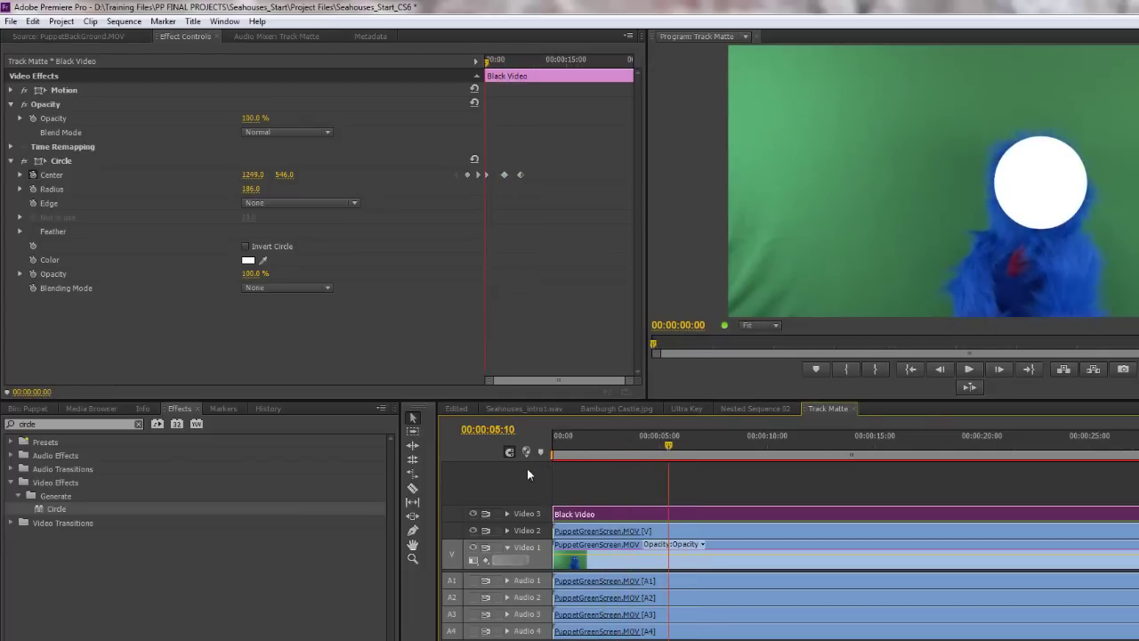
Add Circle Center keyframes around seconds 7–8, ending with the circle at 1161.4, 535.9.
{"action": "left_click_drag", "start_coordinate": [634, 469], "coordinate": [737, 471]}
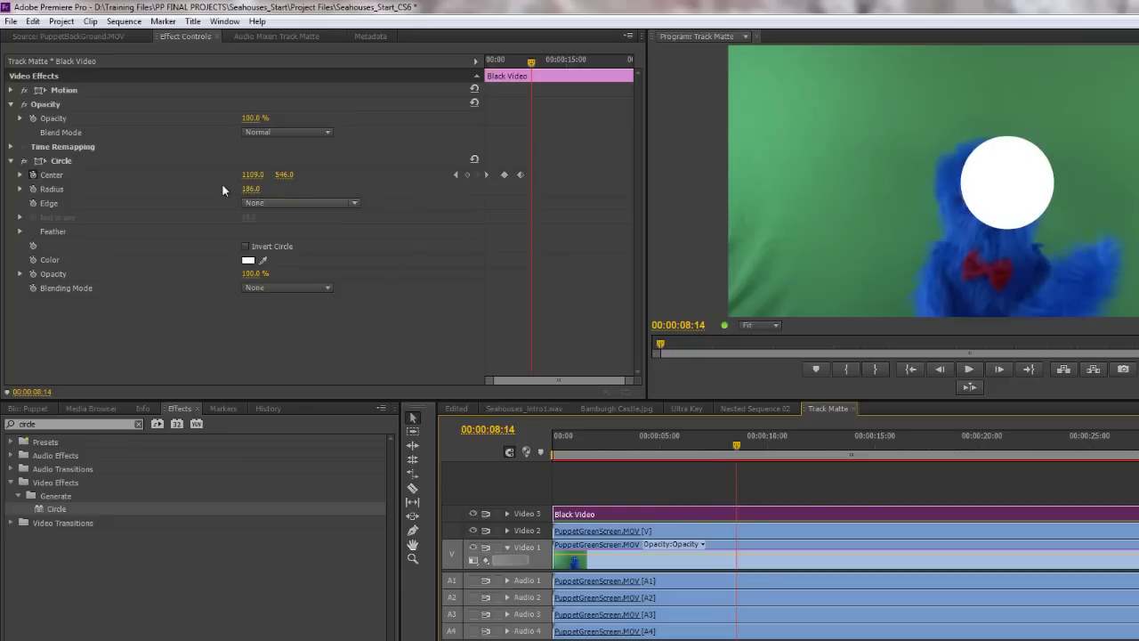
{"action": "left_click_drag", "start_coordinate": [256, 179], "coordinate": [210, 179]}
{"action": "left_click_drag", "start_coordinate": [284, 178], "coordinate": [300, 178]}
{"action": "left_click_drag", "start_coordinate": [739, 454], "coordinate": [717, 445]}
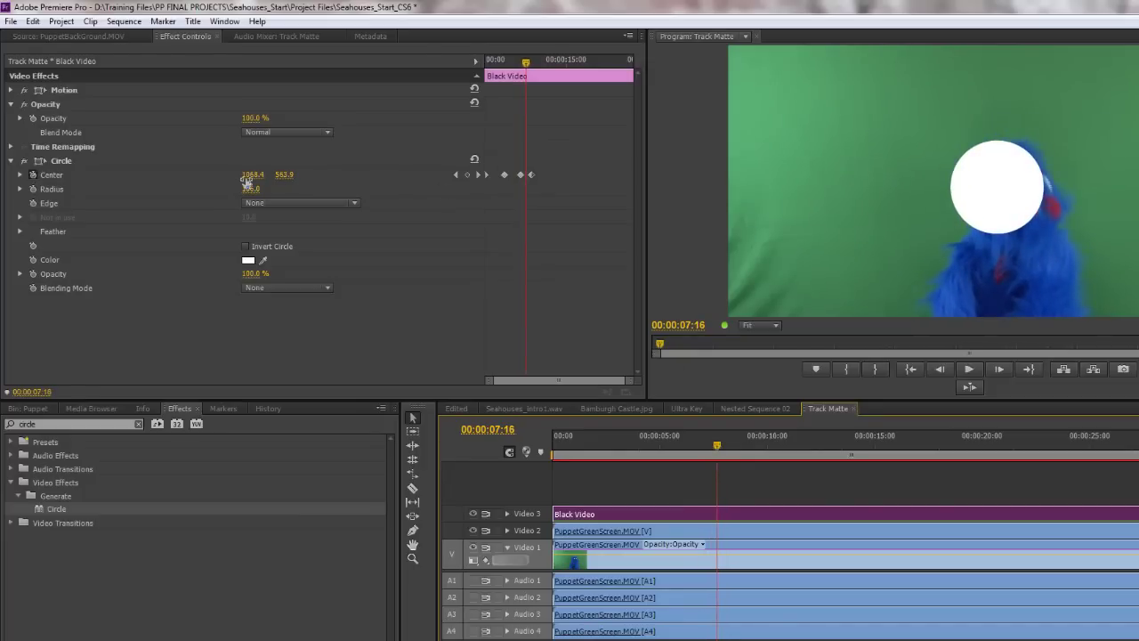
{"action": "left_click_drag", "start_coordinate": [247, 179], "coordinate": [289, 210]}
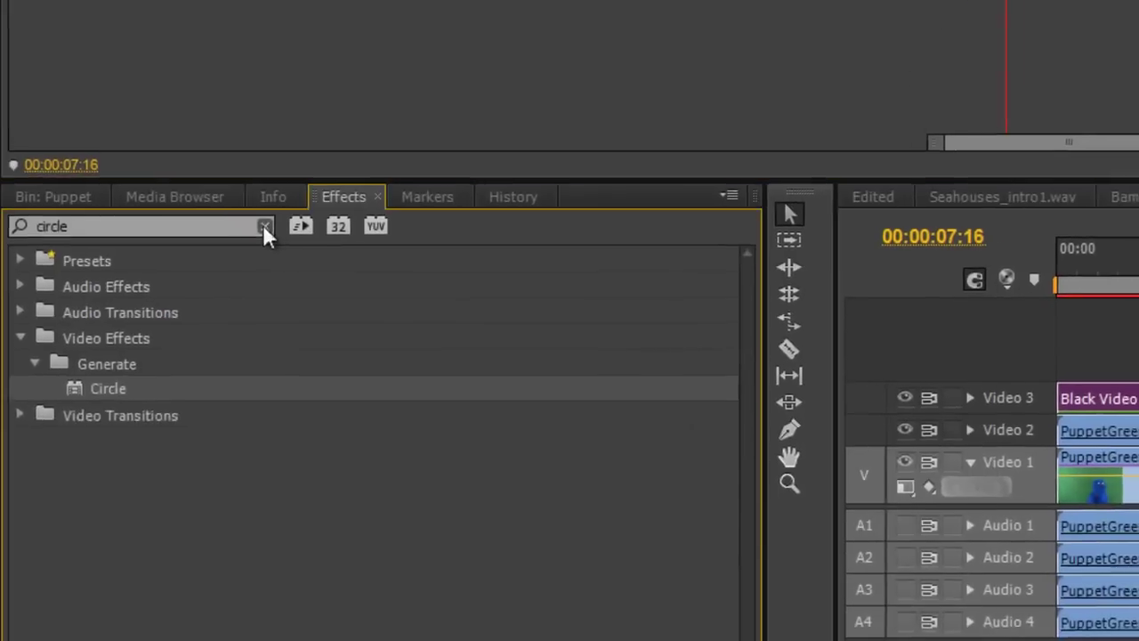
Apply Fast Blur to the Black Video circle clip and set its blurriness to 20.
{"action": "left_click", "coordinate": [138, 423]}
{"action": "type", "text": "fast"}
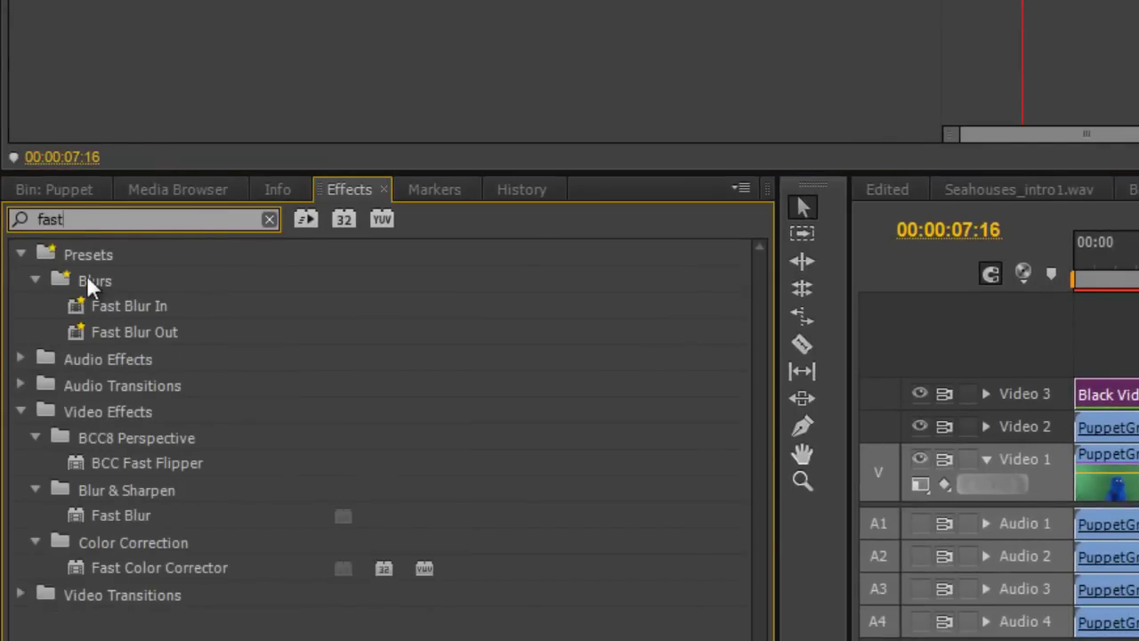
{"action": "left_click", "coordinate": [29, 253]}
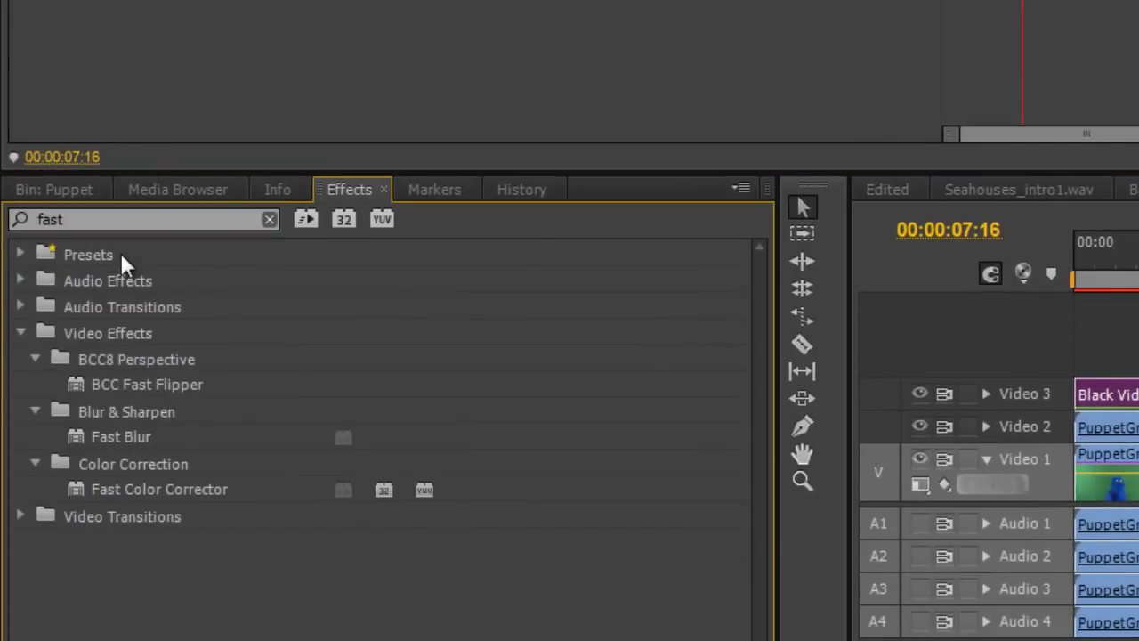
{"action": "left_click", "coordinate": [111, 436]}
{"action": "left_click_drag", "start_coordinate": [111, 436], "coordinate": [1121, 399]}
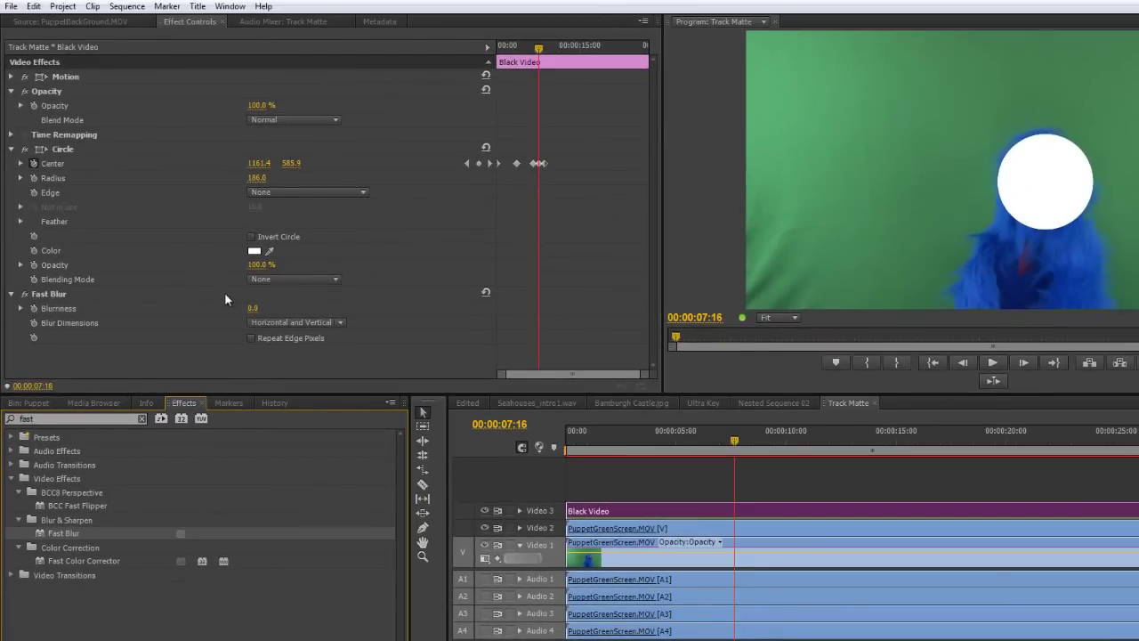
{"action": "mouse_move", "coordinate": [254, 308]}
{"action": "left_mouse_down"}
{"action": "mouse_move", "coordinate": [281, 309]}
{"action": "mouse_move", "coordinate": [260, 310]}
{"action": "left_mouse_up"}
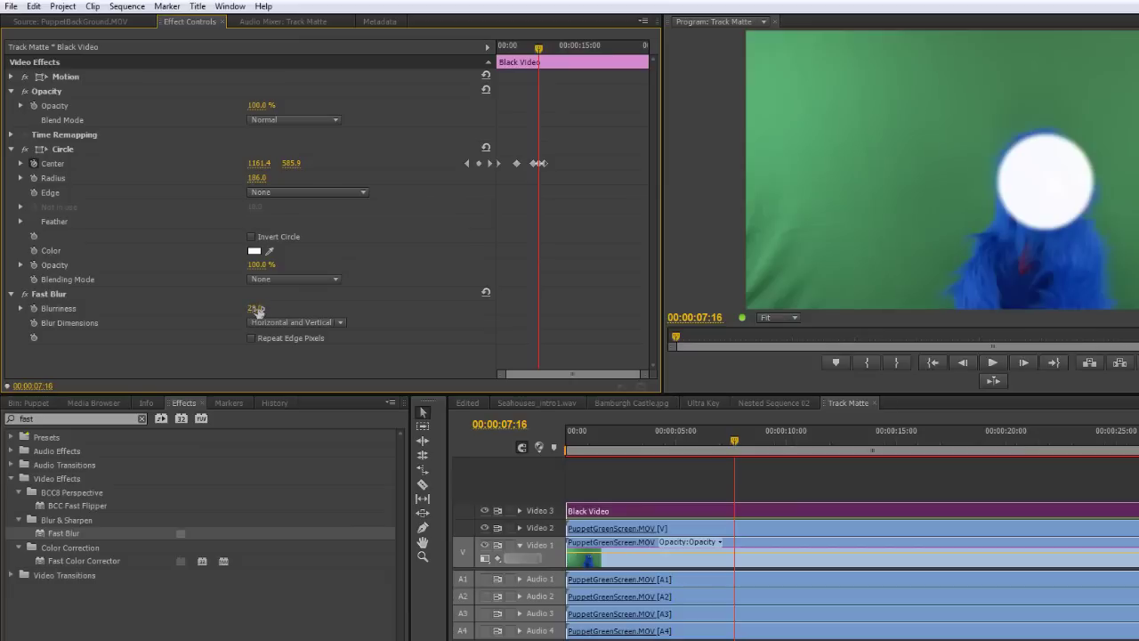
{"action": "left_click", "coordinate": [257, 308]}
Confirm the 20.0 blurriness and toggle the circle matte track's visibility to compare.
{"action": "left_click", "coordinate": [421, 348]}
{"action": "left_click", "coordinate": [482, 509]}
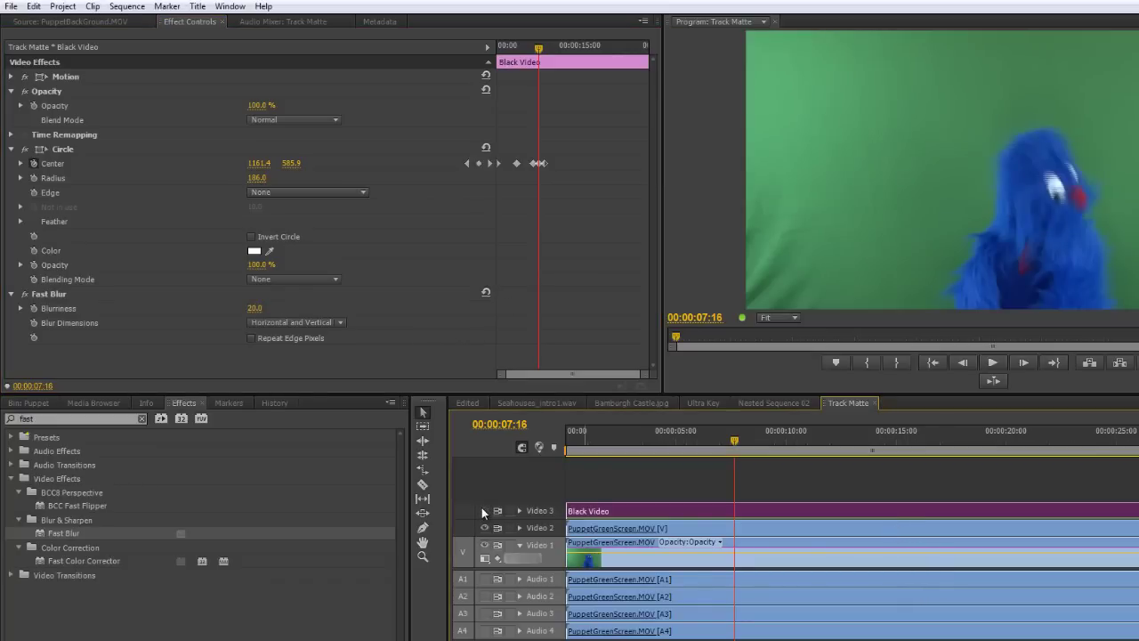
{"action": "left_click", "coordinate": [482, 510]}
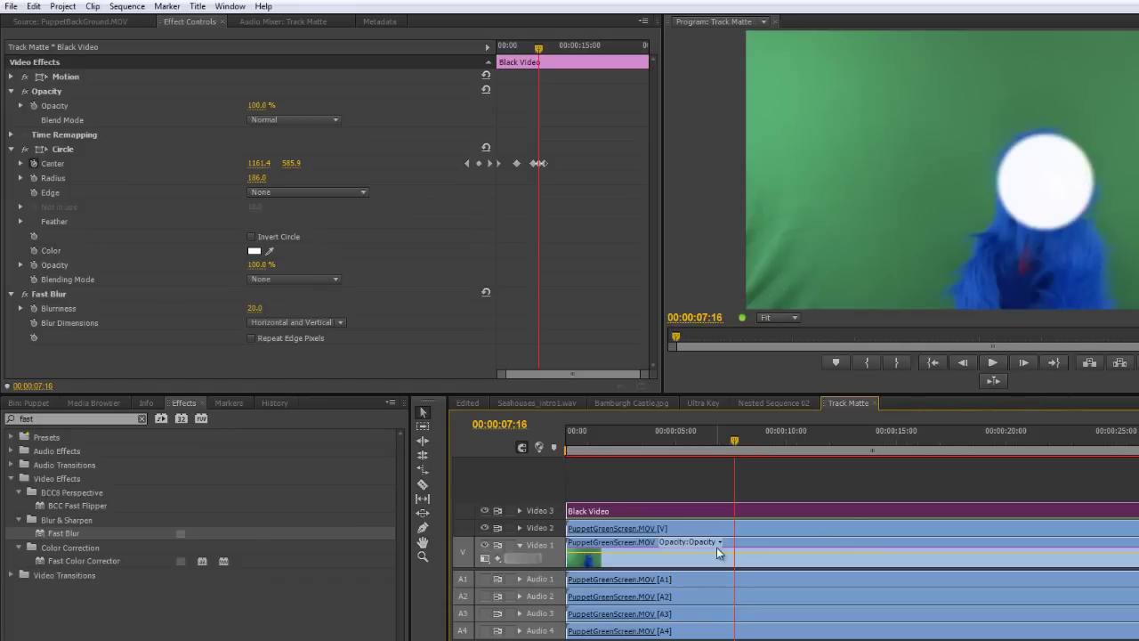
{"action": "left_click", "coordinate": [485, 511]}
{"action": "left_click", "coordinate": [485, 511]}
{"action": "left_click", "coordinate": [485, 528]}
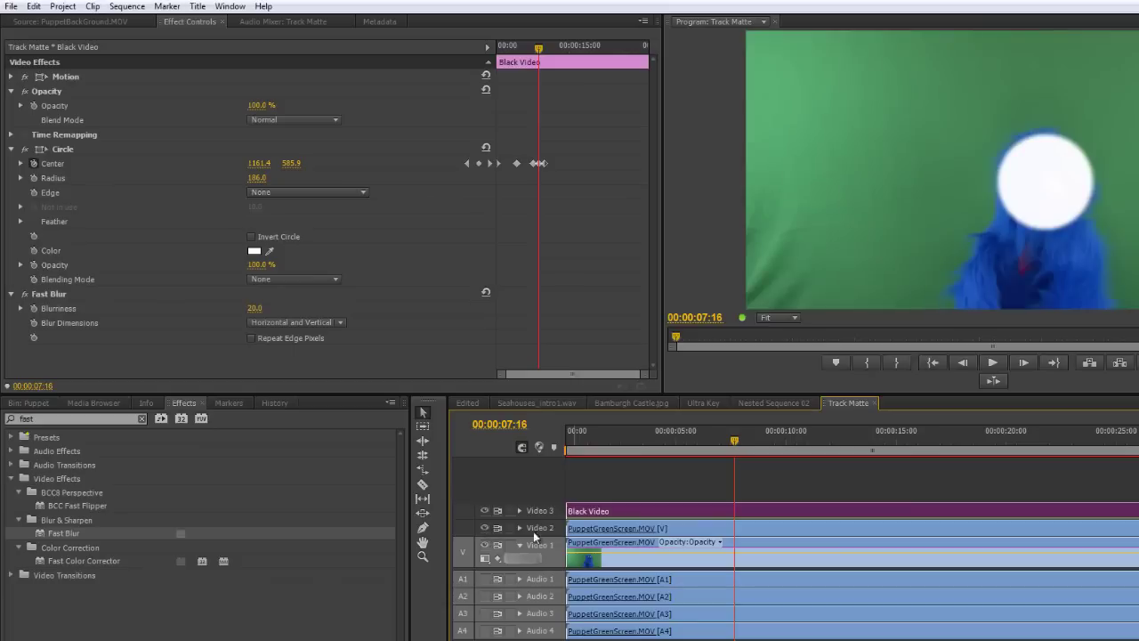
Select the Video 2 puppet clip and locate Track Matte Key by searching 'track'.
{"action": "left_click", "coordinate": [836, 531]}
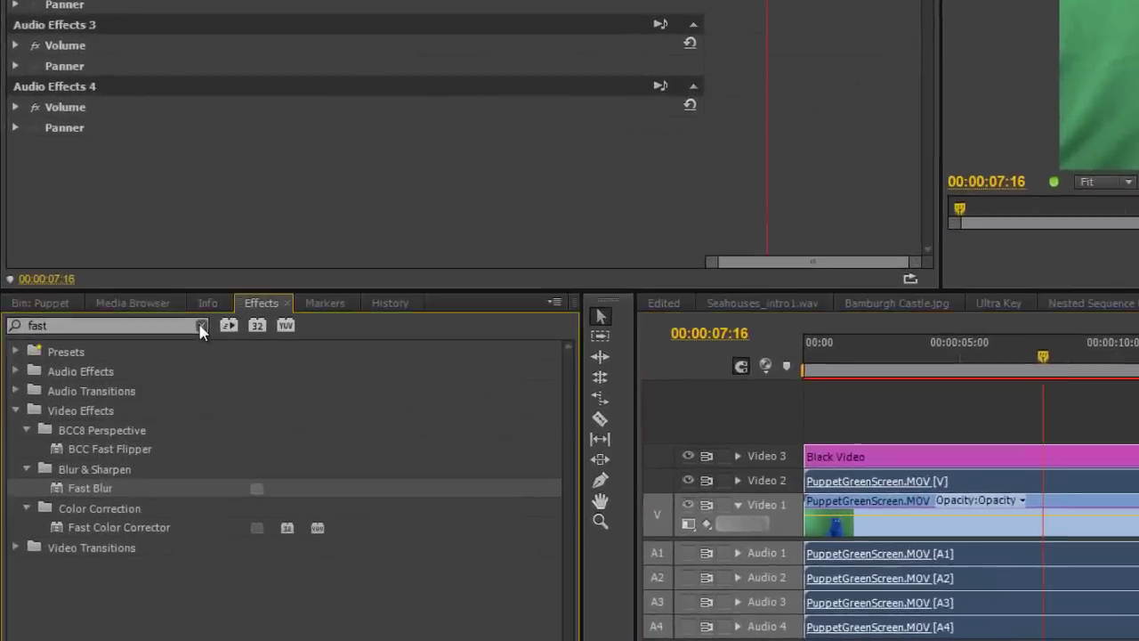
{"action": "left_click", "coordinate": [147, 408]}
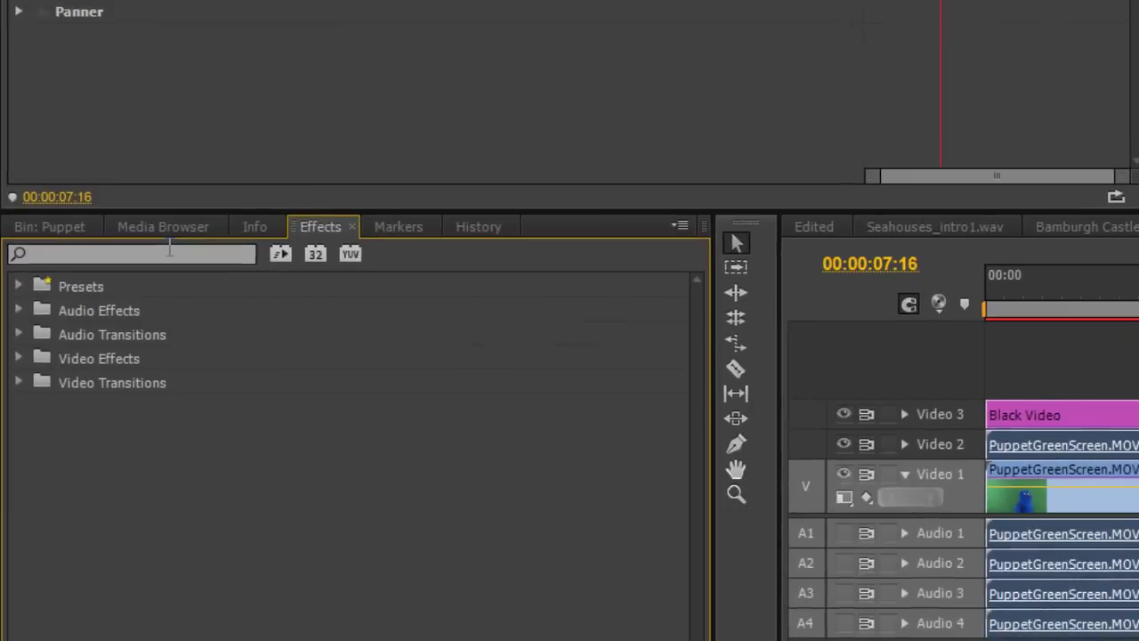
{"action": "type", "text": "track"}
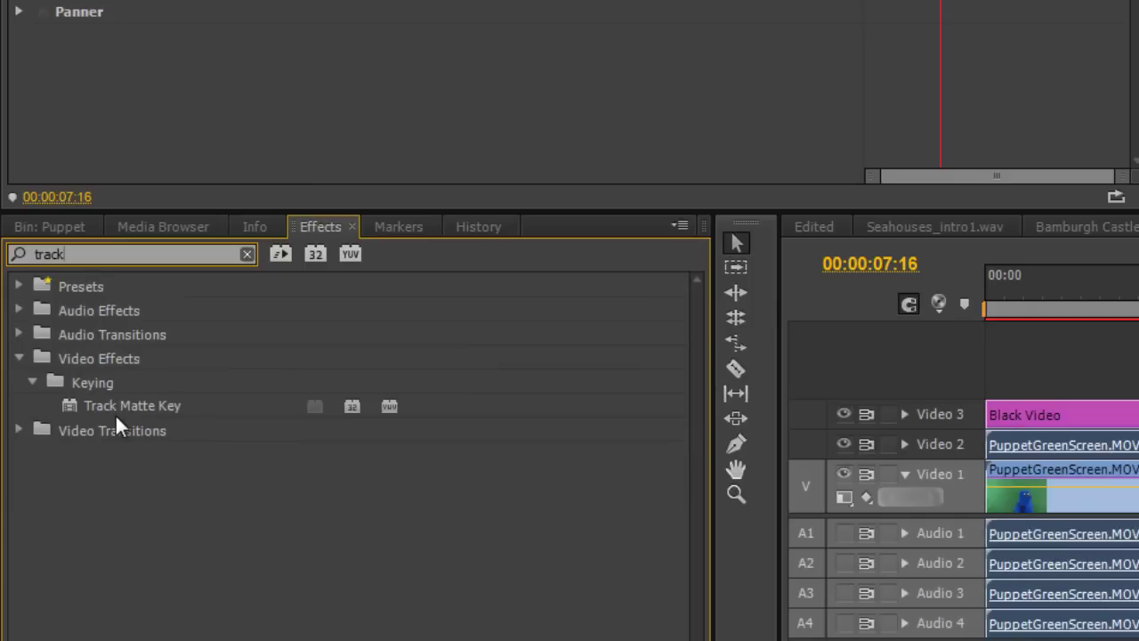
{"action": "left_click", "coordinate": [115, 405]}
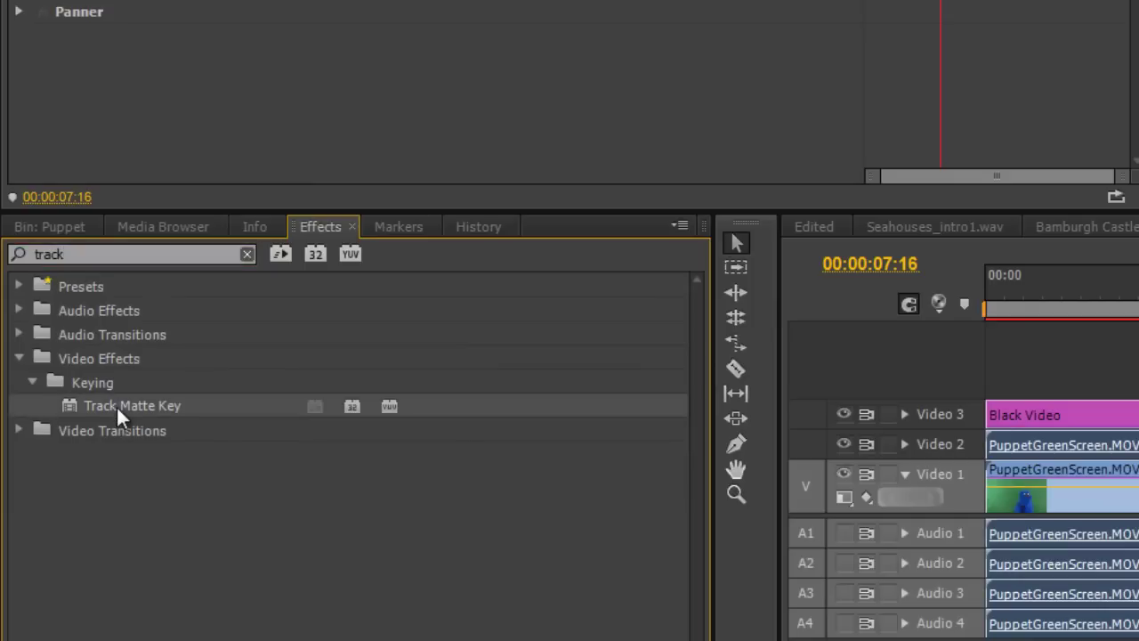
{"action": "left_click_drag", "start_coordinate": [116, 405], "coordinate": [1138, 446]}
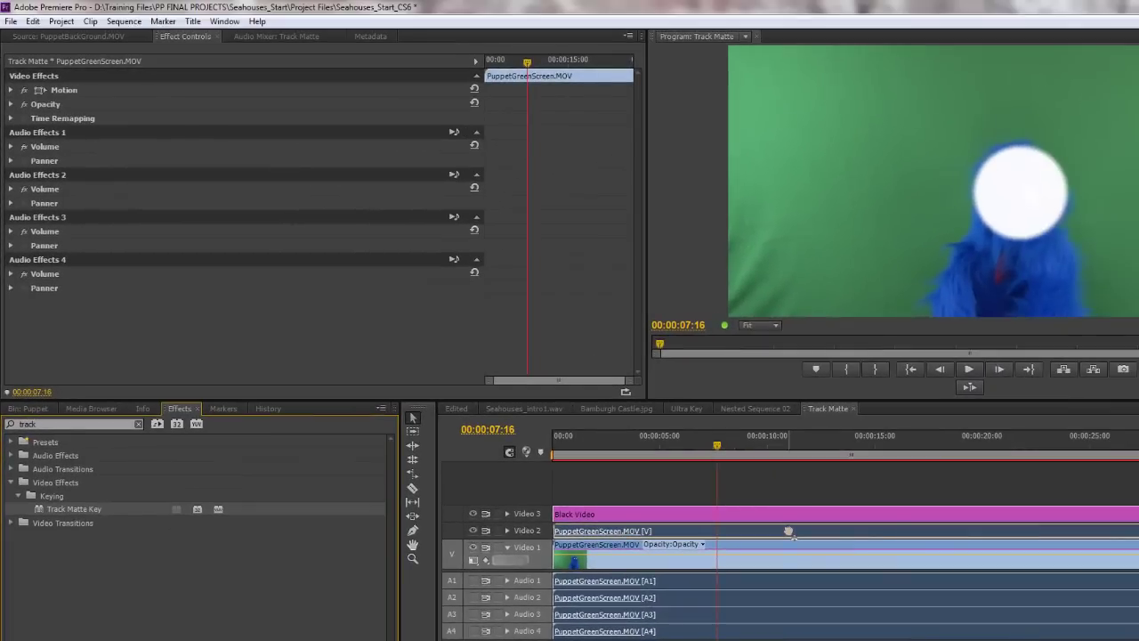
Drop Track Matte Key onto the Video 2 puppet clip, keeping Composite Using at Matte Alpha.
{"action": "left_click_drag", "start_coordinate": [789, 531], "coordinate": [790, 532]}
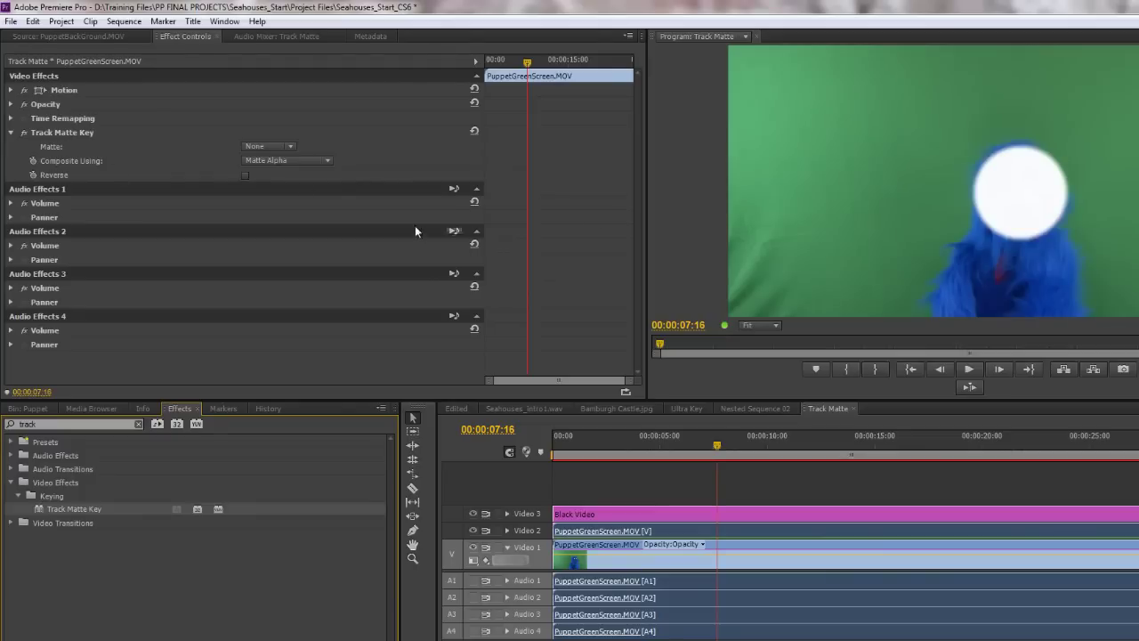
{"action": "left_click", "coordinate": [325, 161]}
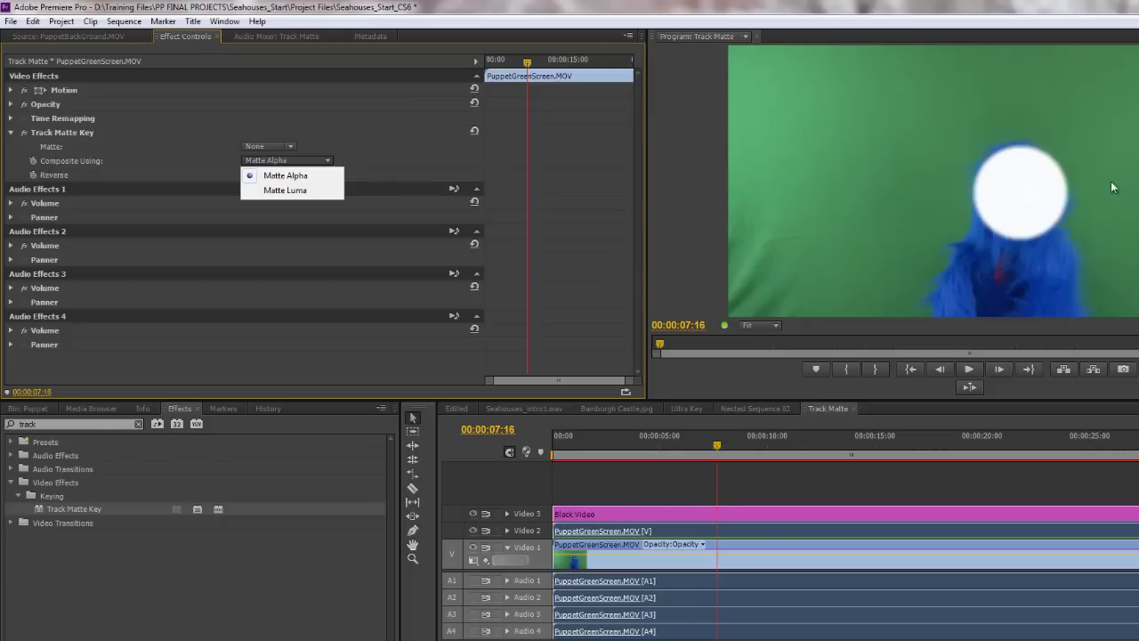
{"action": "left_click", "coordinate": [286, 176]}
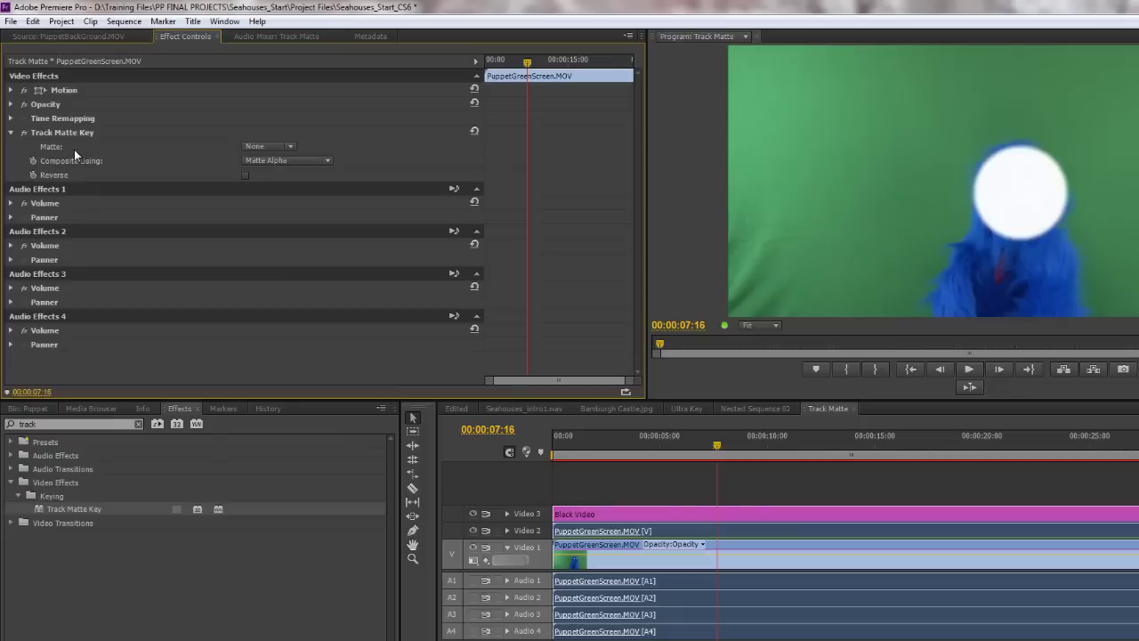
{"action": "left_click", "coordinate": [287, 149]}
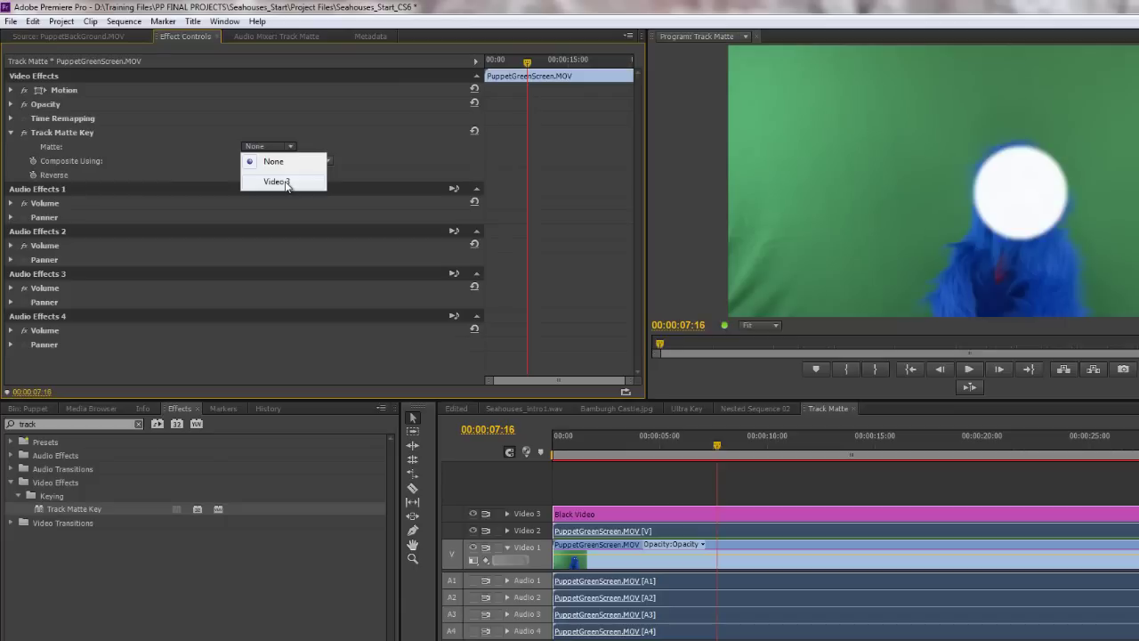
Set Track Matte Key's Matte to Video 3 and scrub back to check the result.
{"action": "left_click", "coordinate": [286, 183]}
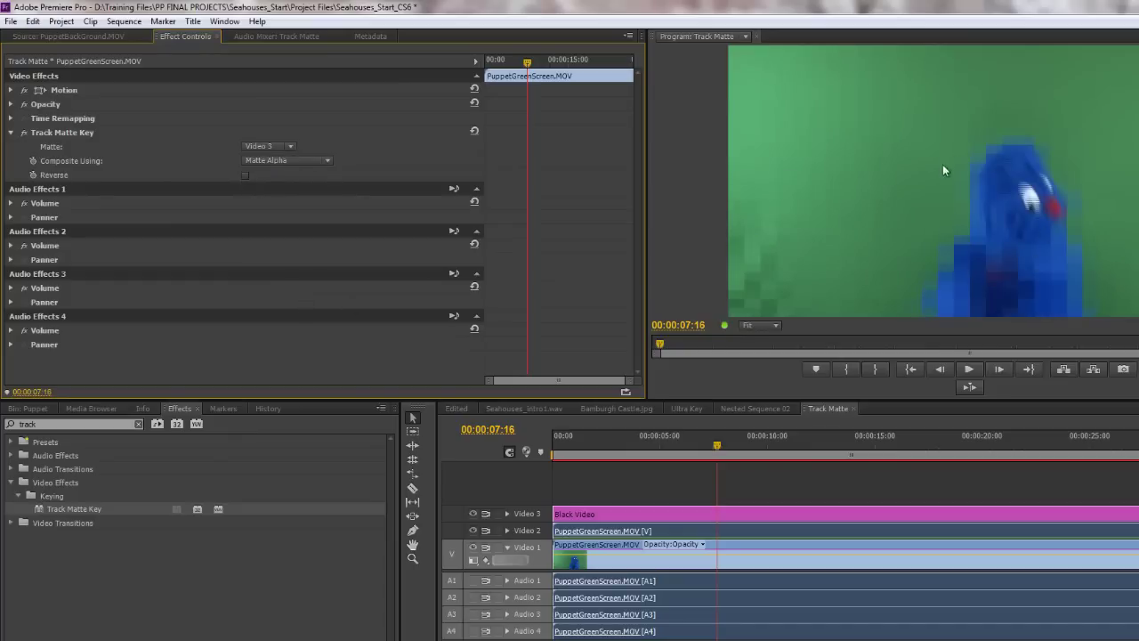
{"action": "left_click_drag", "start_coordinate": [718, 445], "coordinate": [696, 445]}
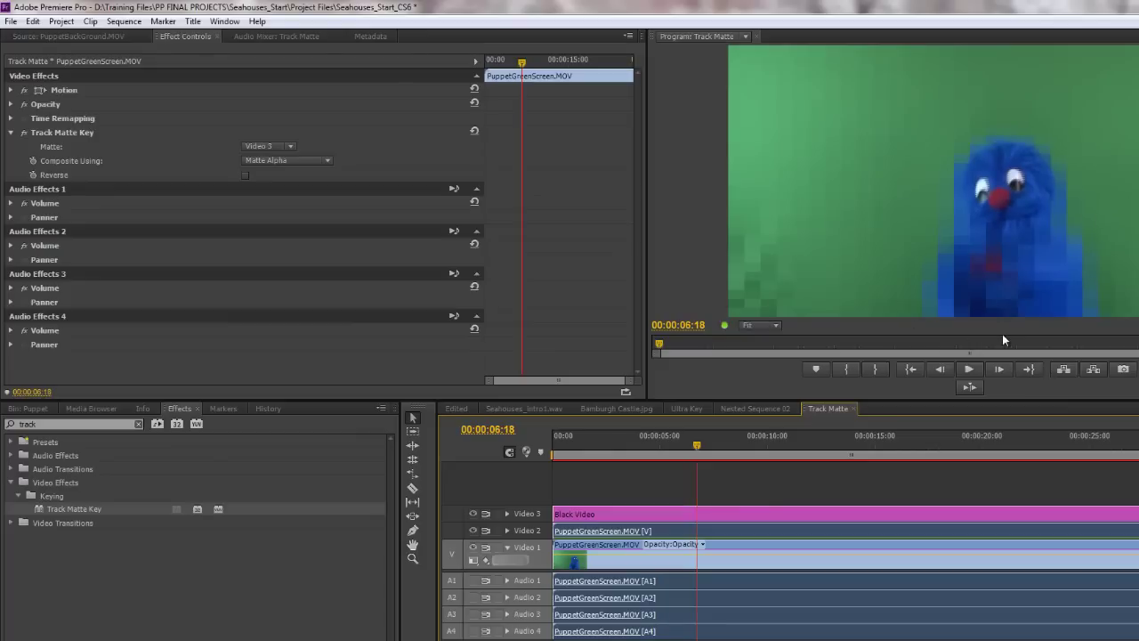
Enable Reverse in Track Matte Key and scrub the playhead to preview the pixelated face.
{"action": "left_click", "coordinate": [247, 175]}
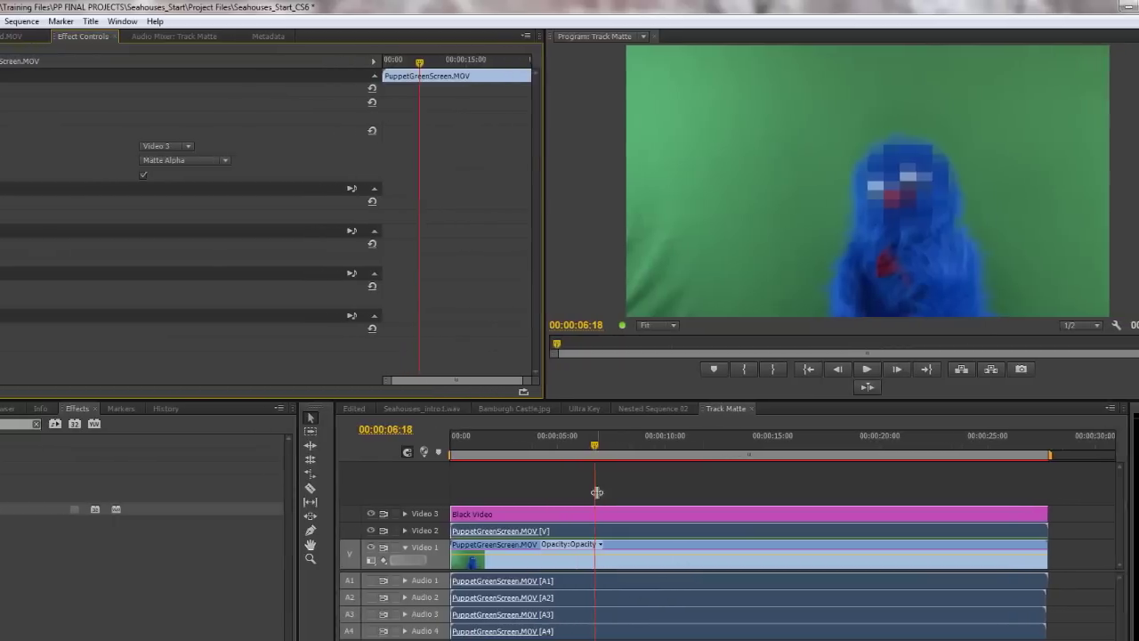
{"action": "left_click_drag", "start_coordinate": [666, 446], "coordinate": [628, 453]}
{"action": "left_click_drag", "start_coordinate": [506, 452], "coordinate": [515, 516]}
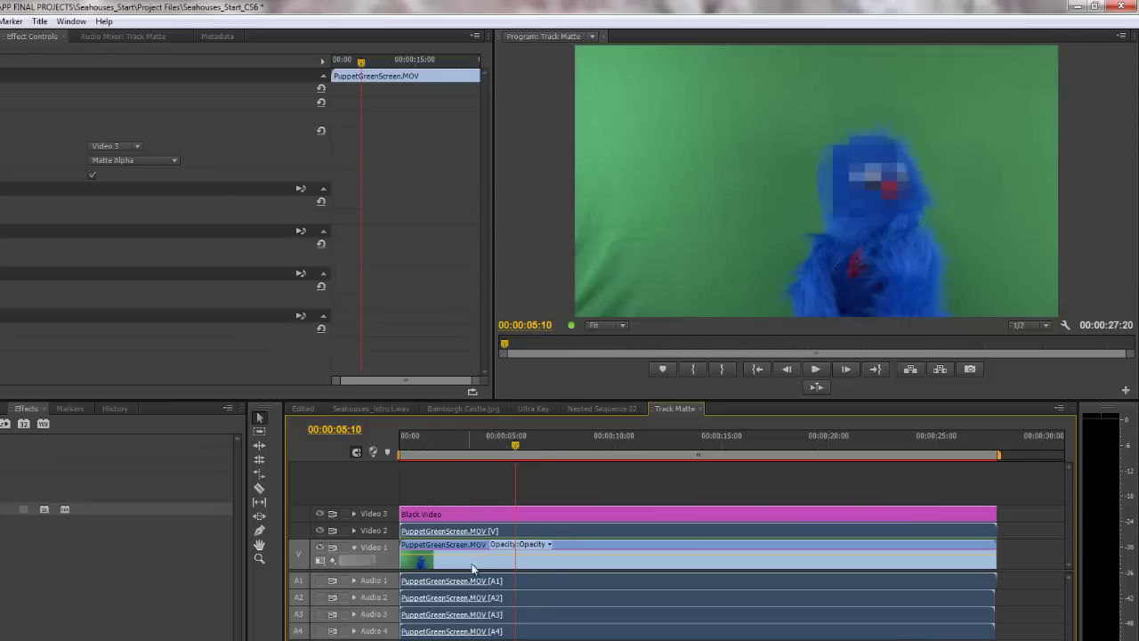
{"action": "left_click", "coordinate": [446, 447]}
{"action": "left_click_drag", "start_coordinate": [450, 457], "coordinate": [499, 465]}
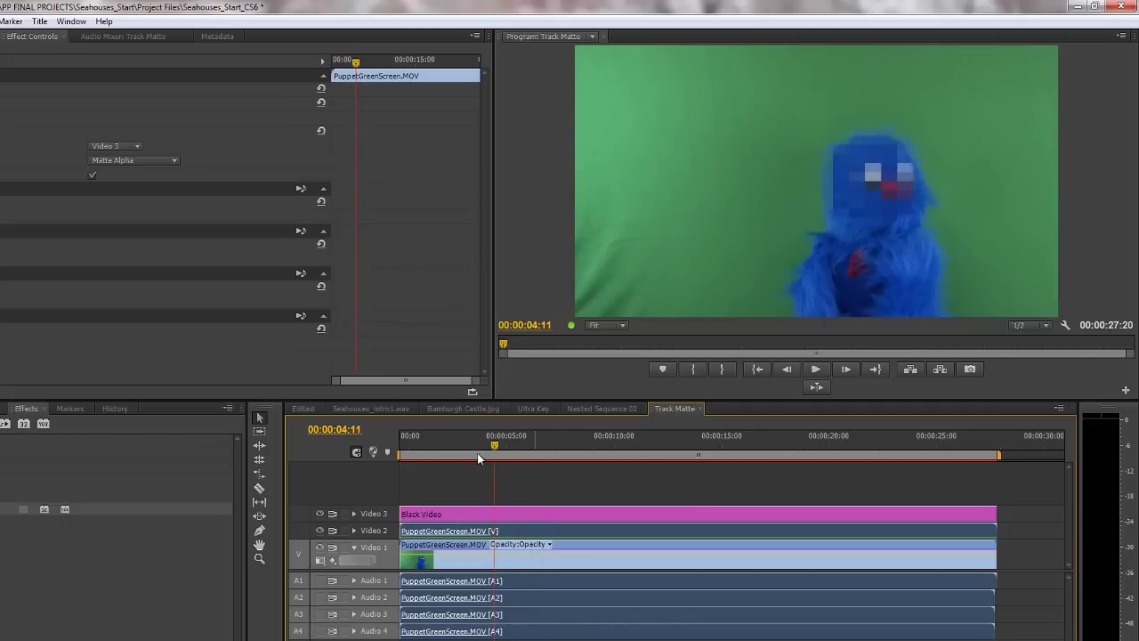
{"action": "left_click_drag", "start_coordinate": [485, 467], "coordinate": [555, 474]}
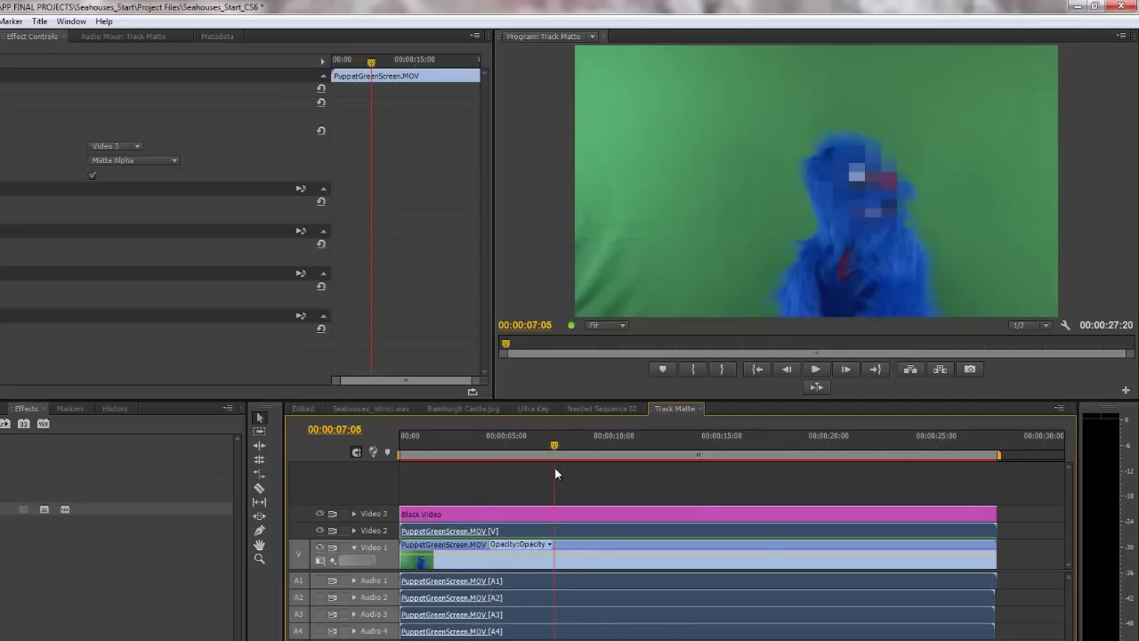
{"action": "left_click", "coordinate": [482, 470]}
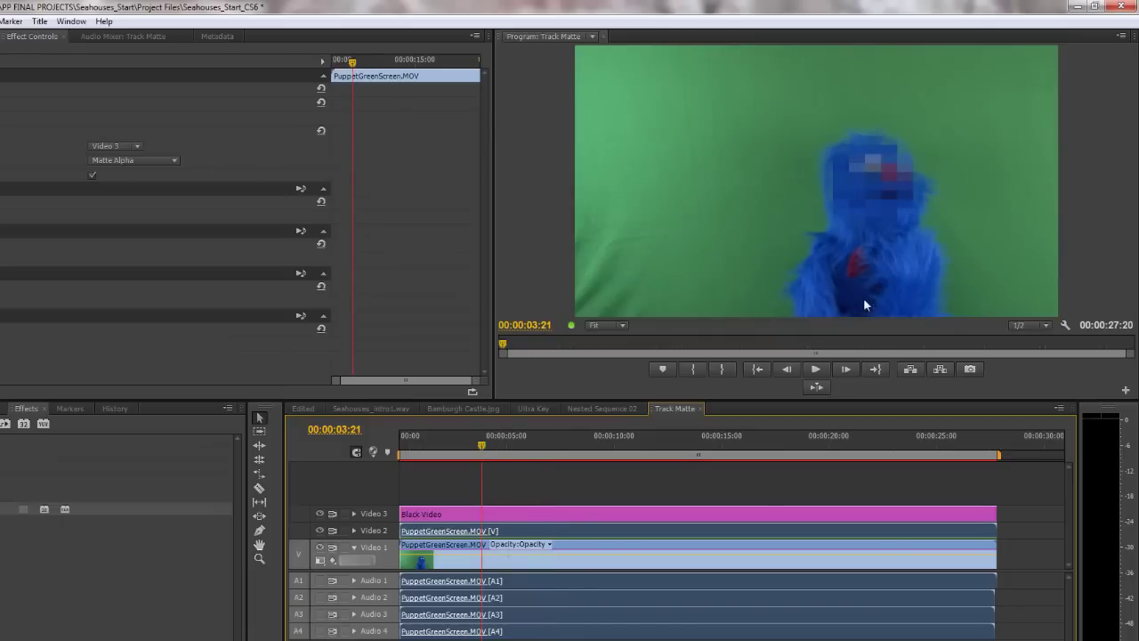